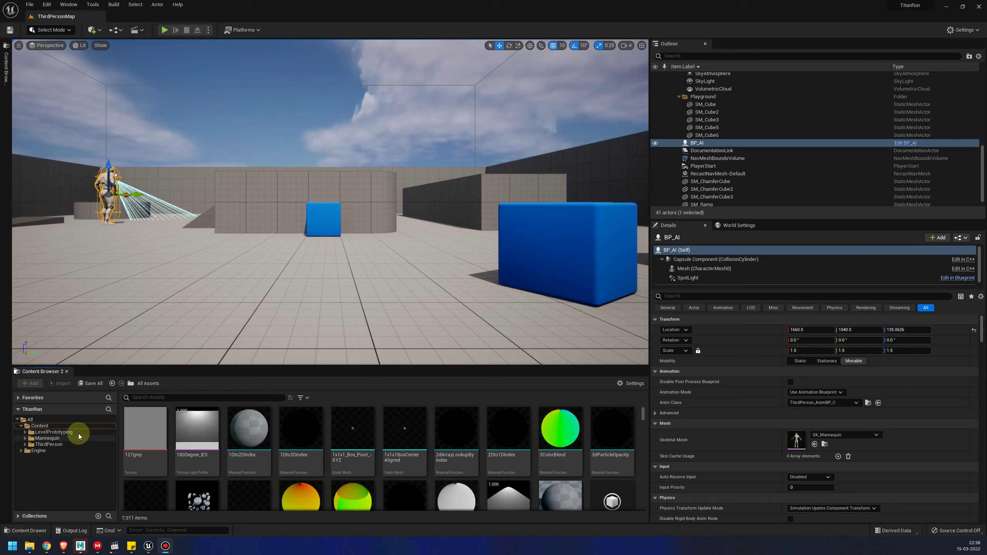
Make a new folder named UMG inside Content and open it.
{"action": "left_click", "coordinate": [56, 427]}
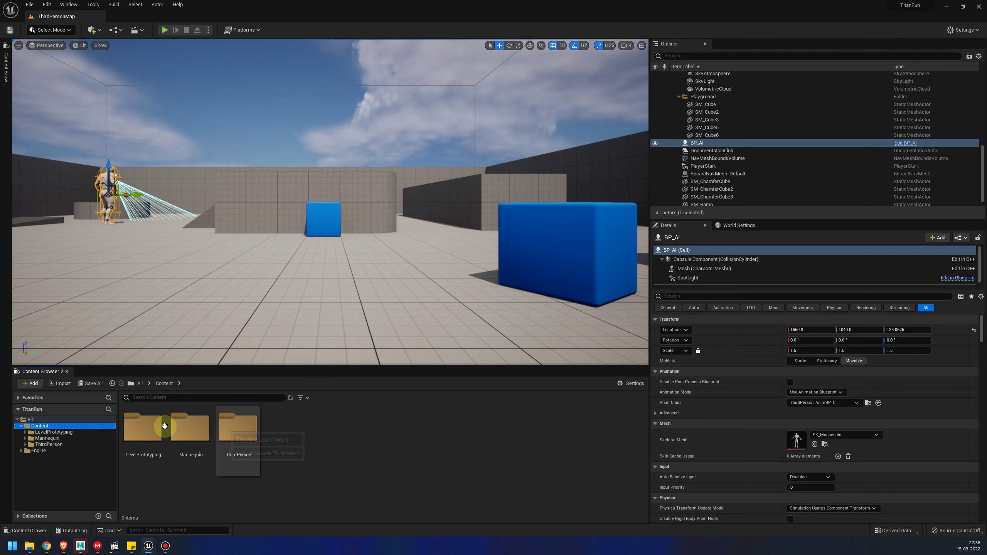
{"action": "right_click", "coordinate": [306, 428]}
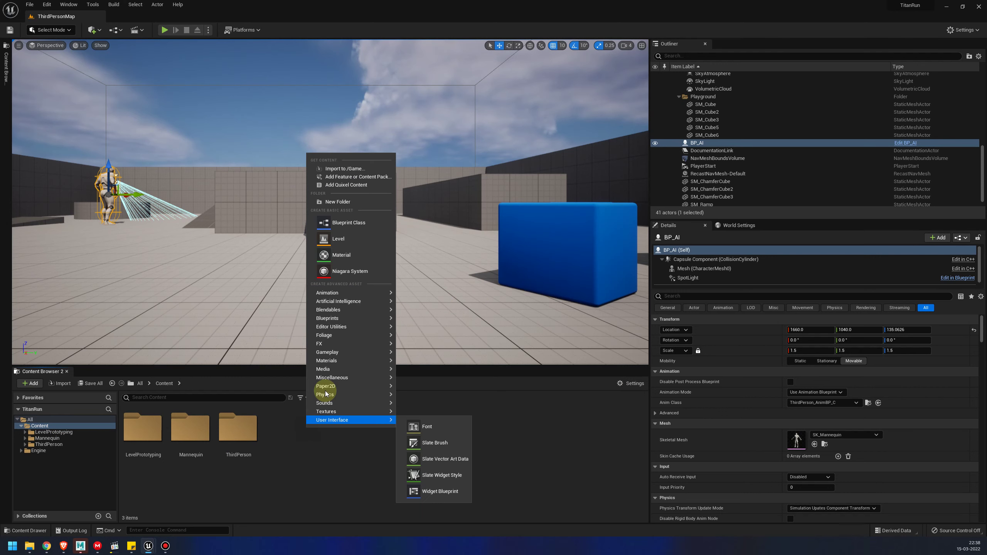
{"action": "left_click", "coordinate": [358, 201]}
{"action": "type", "text": "UMG"}
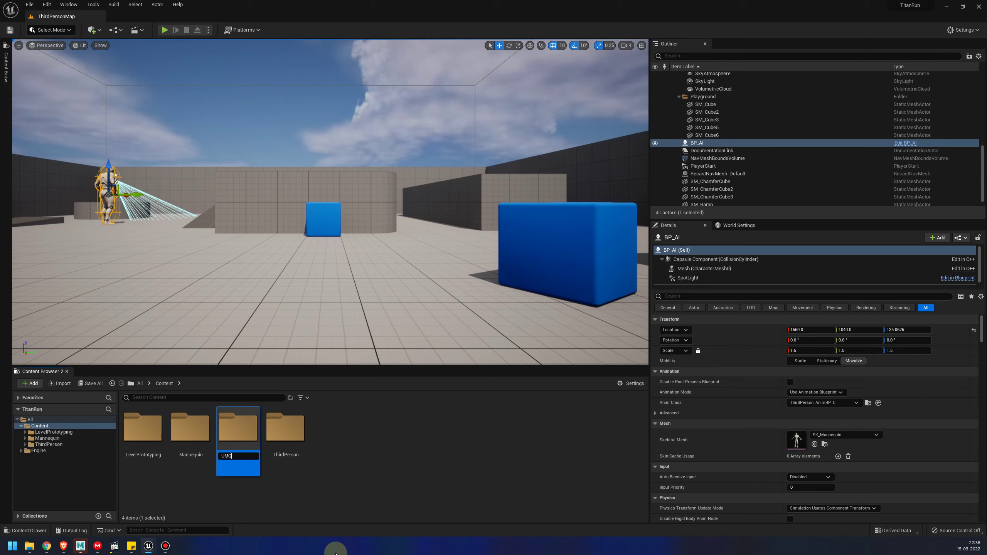
{"action": "key", "text": "Return"}
{"action": "key", "text": "Return"}
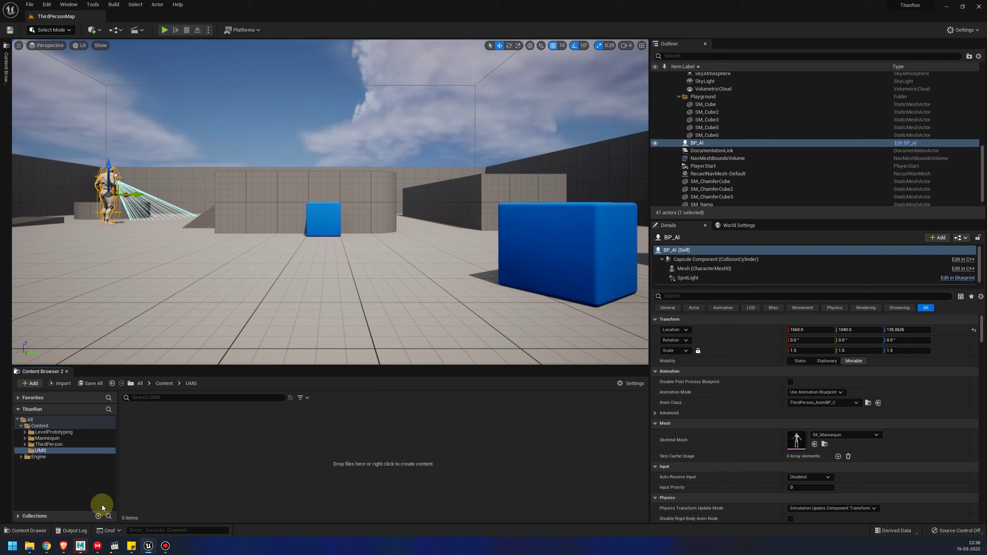
{"action": "right_click", "coordinate": [205, 437]}
{"action": "mouse_move", "coordinate": [242, 429]}
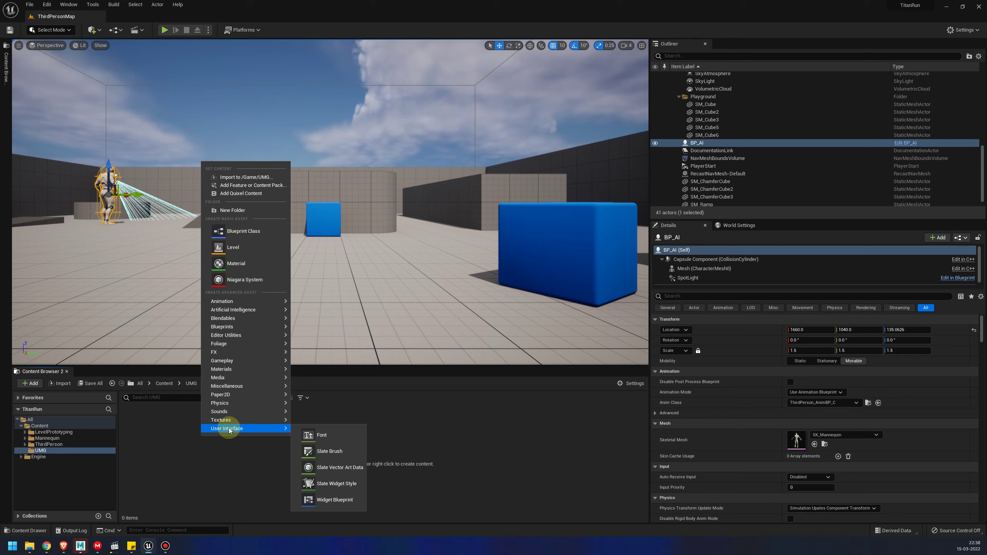
Create a User Widget-based Widget Blueprint named WB_PauseWidget and open it maximized.
{"action": "left_click", "coordinate": [344, 499]}
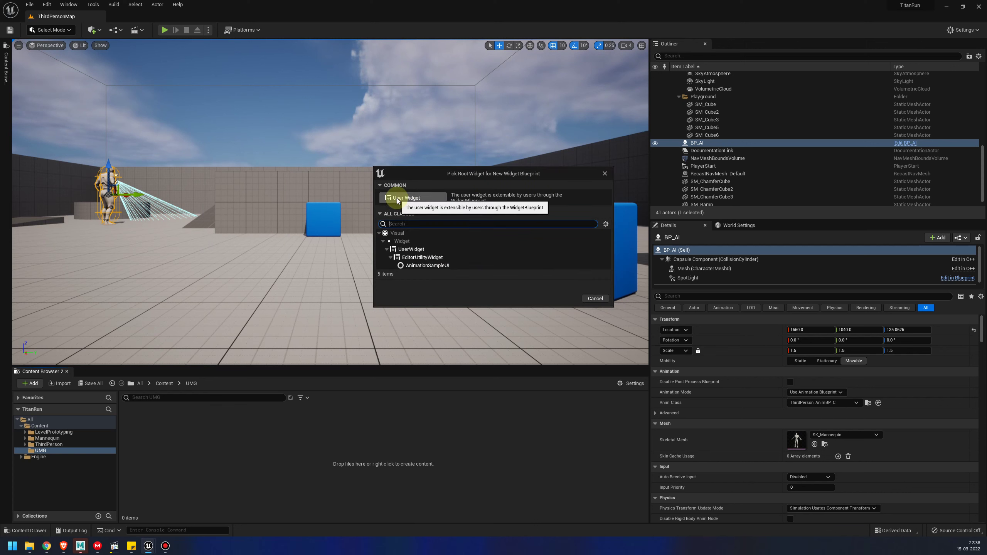
{"action": "left_click", "coordinate": [418, 199]}
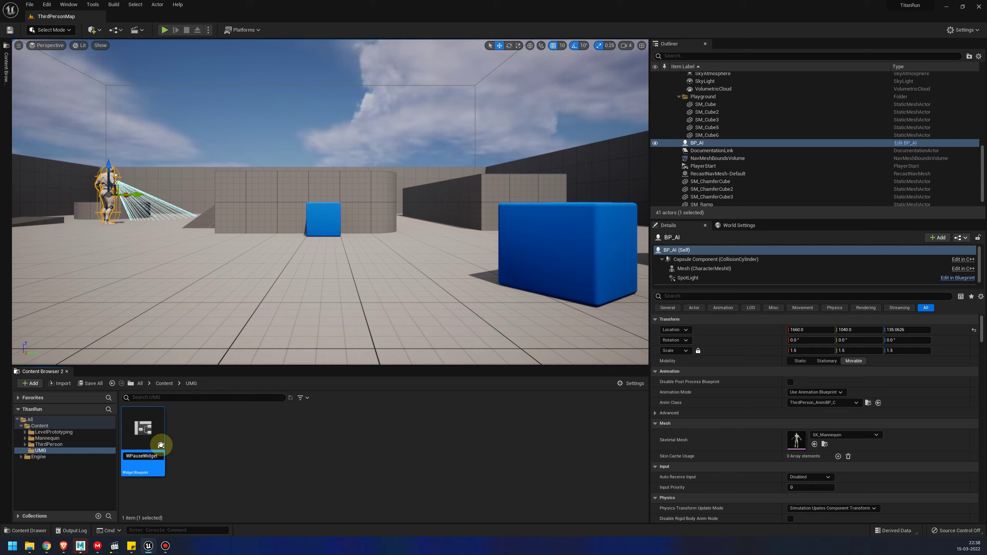
{"action": "type", "text": "B_"}
{"action": "key", "text": "Return"}
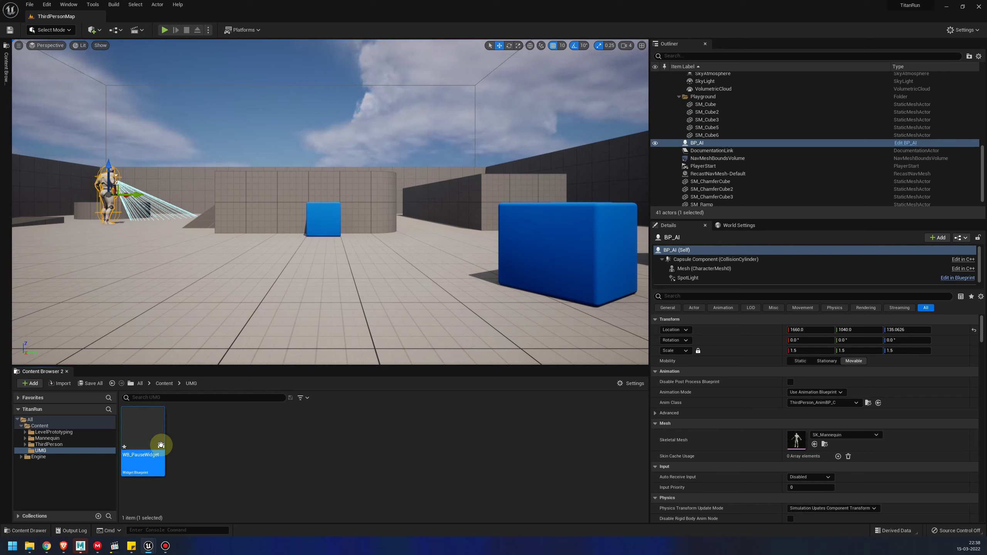
{"action": "double_click", "coordinate": [161, 445]}
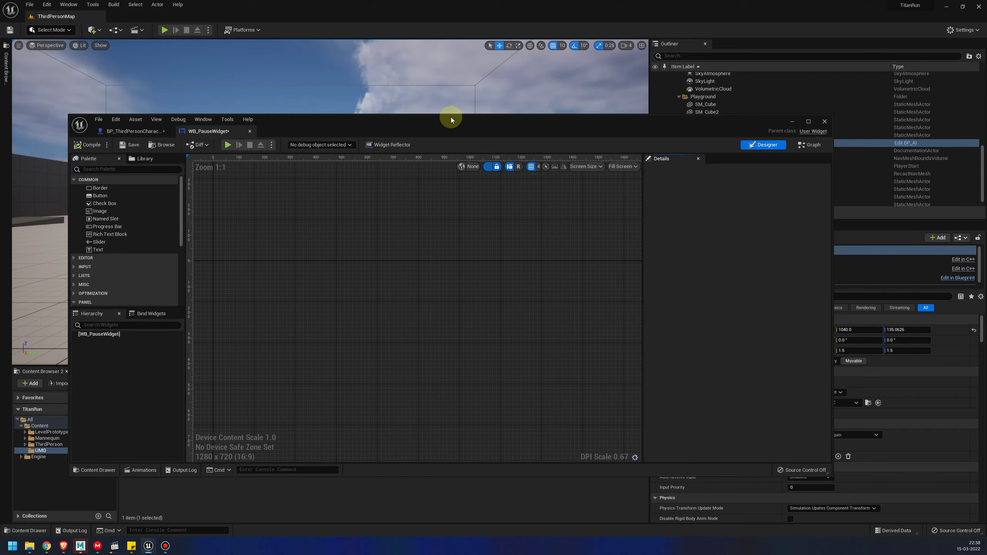
{"action": "double_click", "coordinate": [451, 117]}
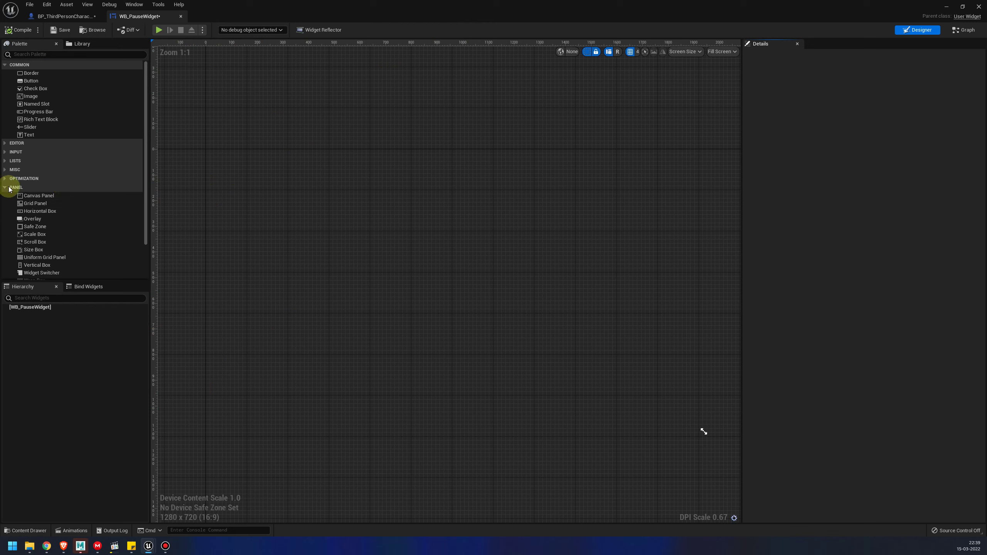
Drag a Canvas Panel from the Palette's Panel section onto the WB_PauseWidget designer canvas.
{"action": "left_click", "coordinate": [5, 189]}
{"action": "left_click", "coordinate": [6, 189]}
{"action": "scroll", "coordinate": [412, 287], "scroll_direction": "down", "scroll_amount": 8}
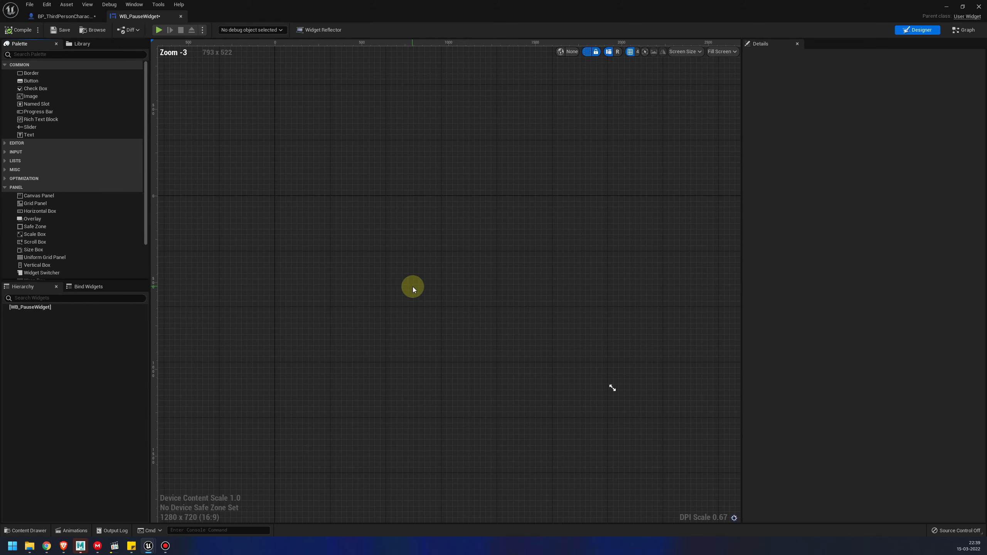
{"action": "left_click_drag", "start_coordinate": [486, 327], "coordinate": [479, 325]}
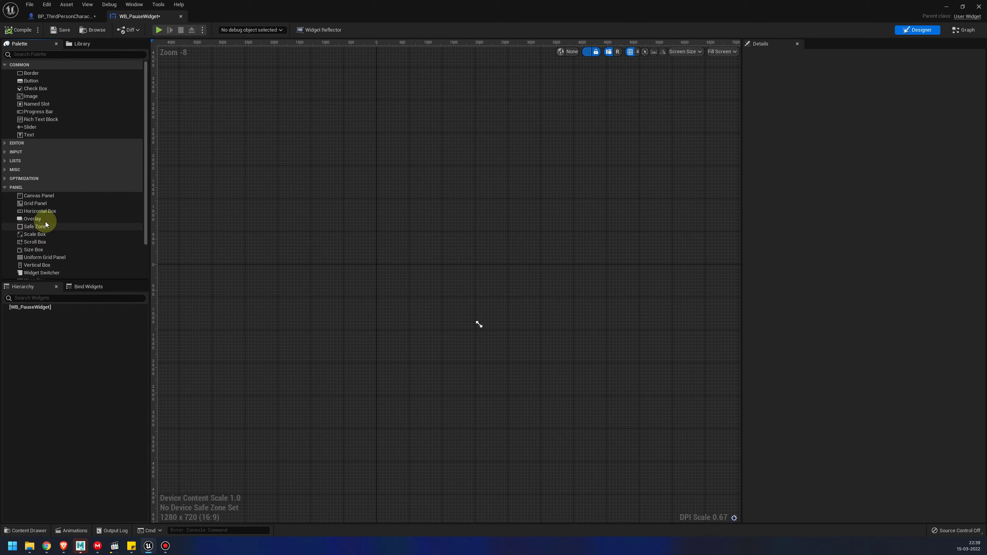
{"action": "left_click", "coordinate": [60, 204]}
{"action": "scroll", "coordinate": [76, 267], "scroll_direction": "down", "scroll_amount": 2}
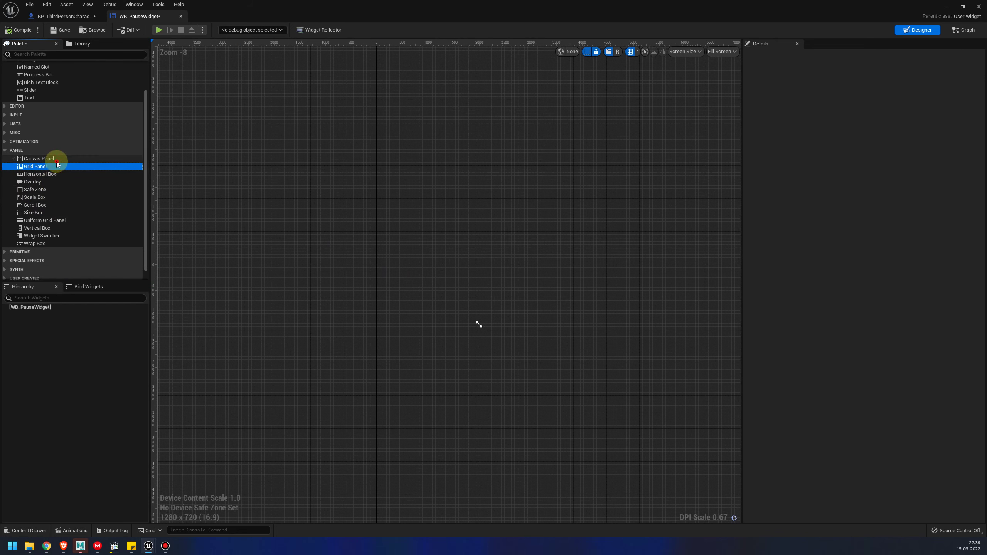
{"action": "left_click", "coordinate": [38, 159]}
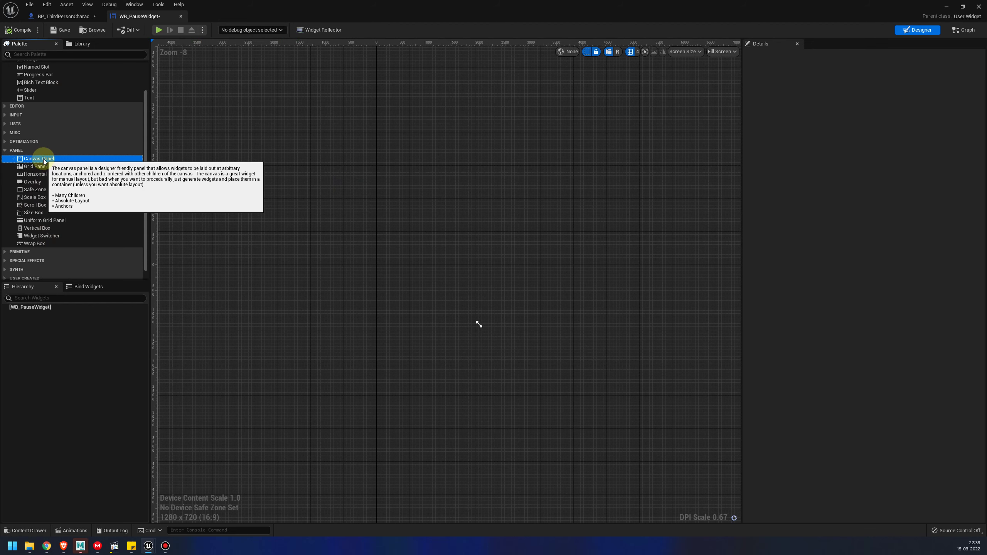
{"action": "left_click_drag", "start_coordinate": [39, 159], "coordinate": [366, 211]}
{"action": "scroll", "coordinate": [478, 285], "scroll_direction": "up", "scroll_amount": 6}
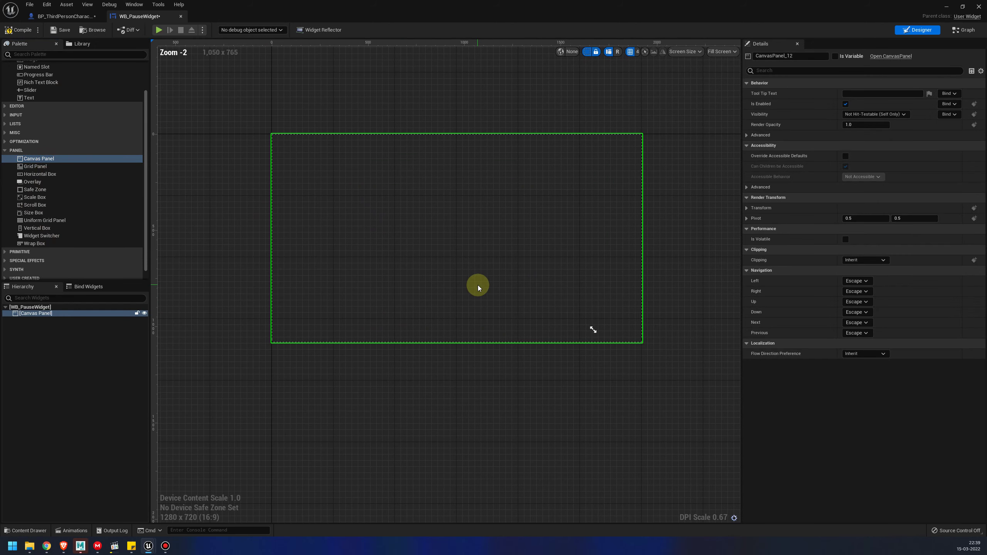
{"action": "scroll", "coordinate": [472, 282], "scroll_direction": "up", "scroll_amount": 2}
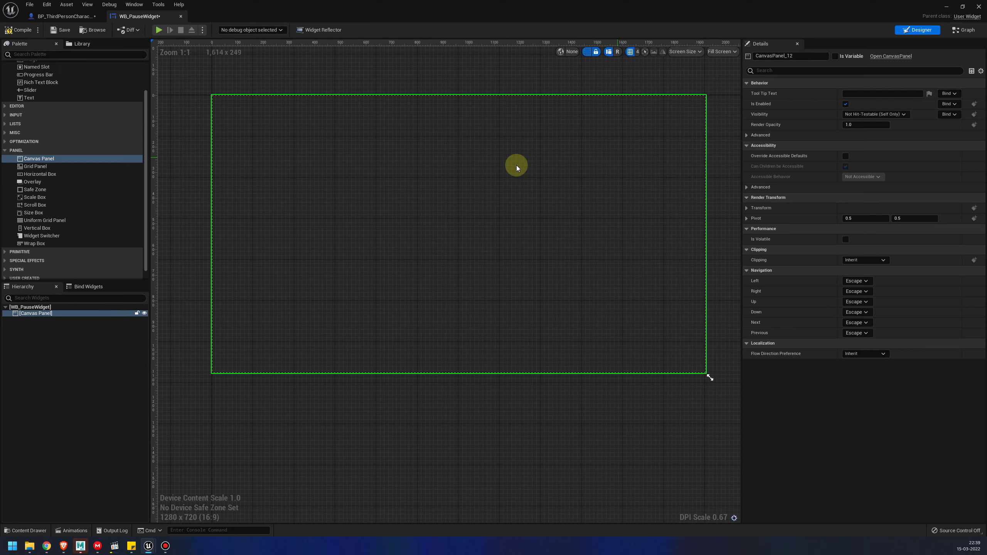
{"action": "scroll", "coordinate": [117, 188], "scroll_direction": "up", "scroll_amount": 2}
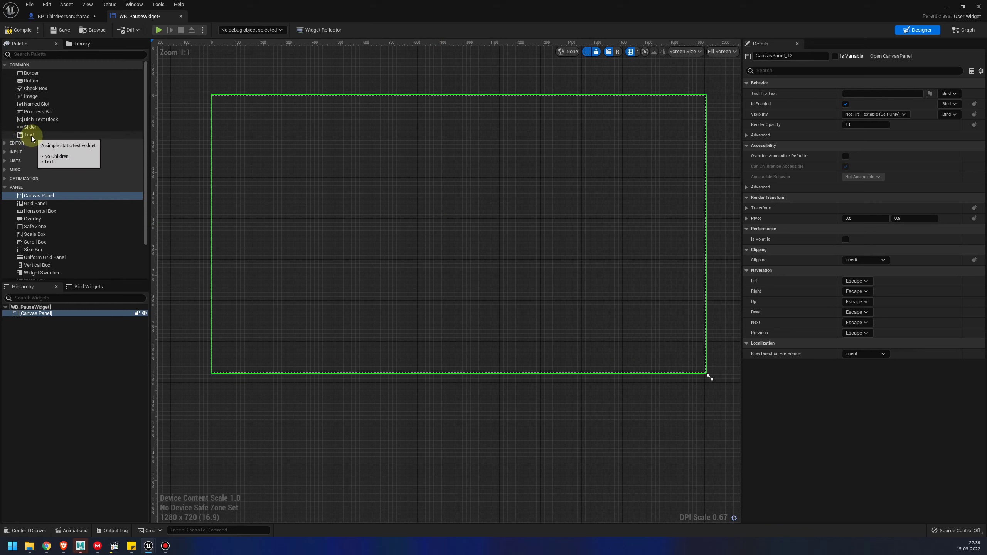
Place a Text widget on the canvas reading 'Pause' with Size To Content enabled.
{"action": "mouse_move", "coordinate": [30, 135]}
{"action": "left_mouse_down"}
{"action": "mouse_move", "coordinate": [438, 206]}
{"action": "mouse_move", "coordinate": [447, 231]}
{"action": "left_mouse_up"}
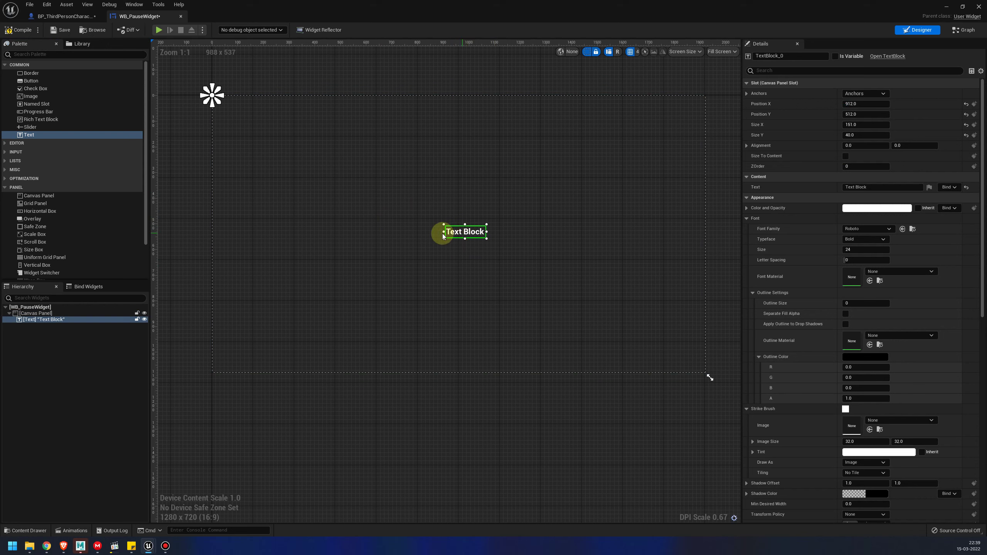
{"action": "double_click", "coordinate": [871, 187]}
{"action": "key", "text": "ctrl+a"}
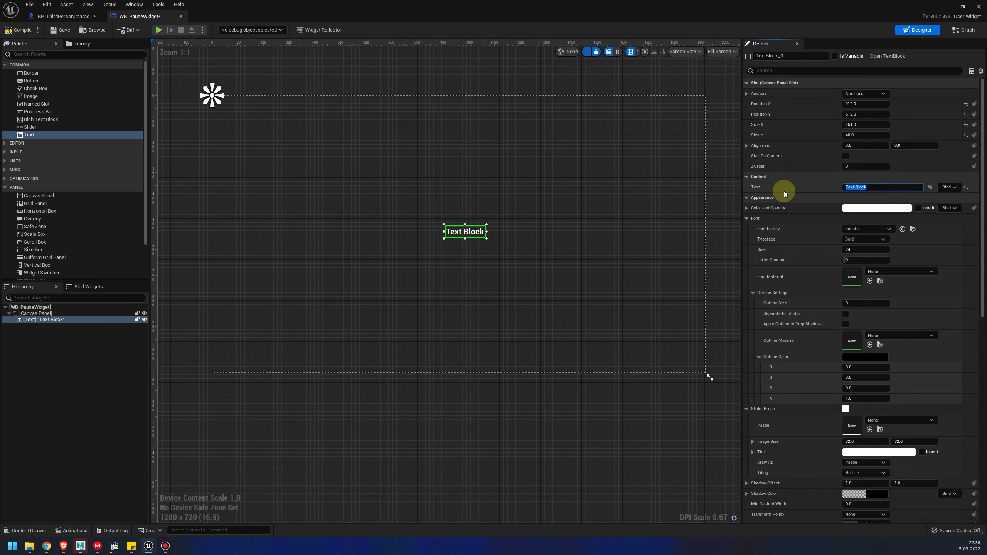
{"action": "type", "text": "Pause"}
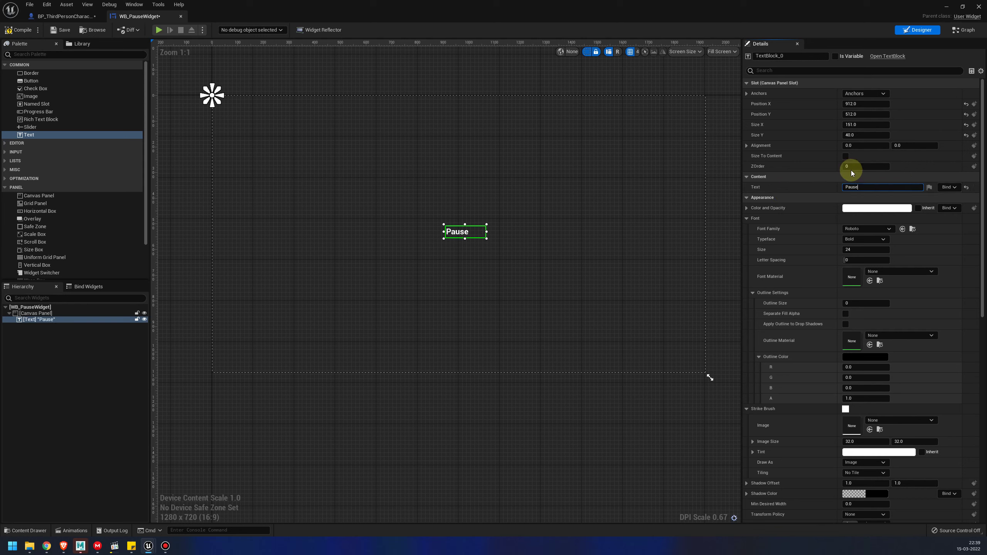
{"action": "left_click", "coordinate": [845, 155]}
Anchor the Pause text to the centre of the canvas.
{"action": "right_click_drag", "start_coordinate": [411, 245], "coordinate": [636, 214]}
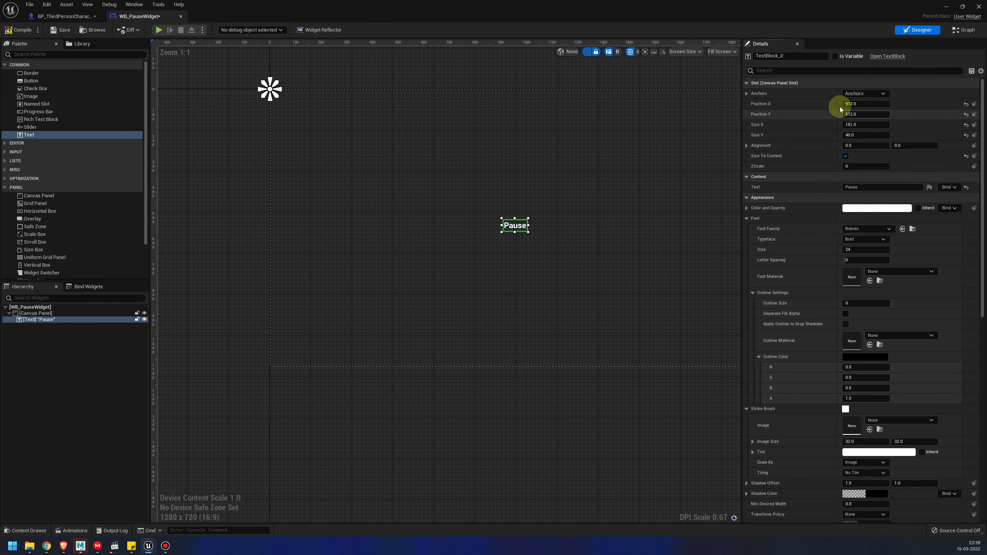
{"action": "left_click", "coordinate": [863, 94]}
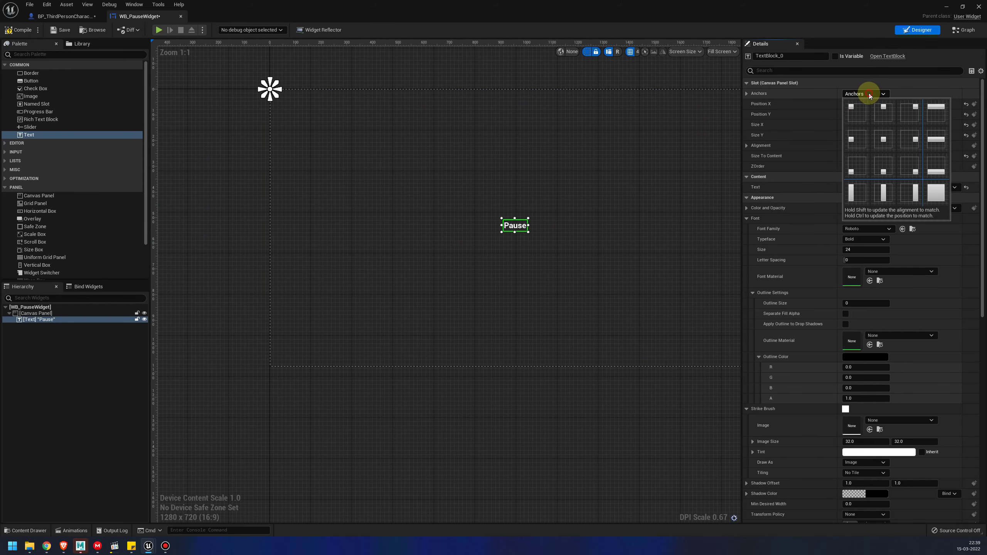
{"action": "left_click", "coordinate": [883, 147]}
{"action": "scroll", "coordinate": [527, 233], "scroll_direction": "up", "scroll_amount": 4}
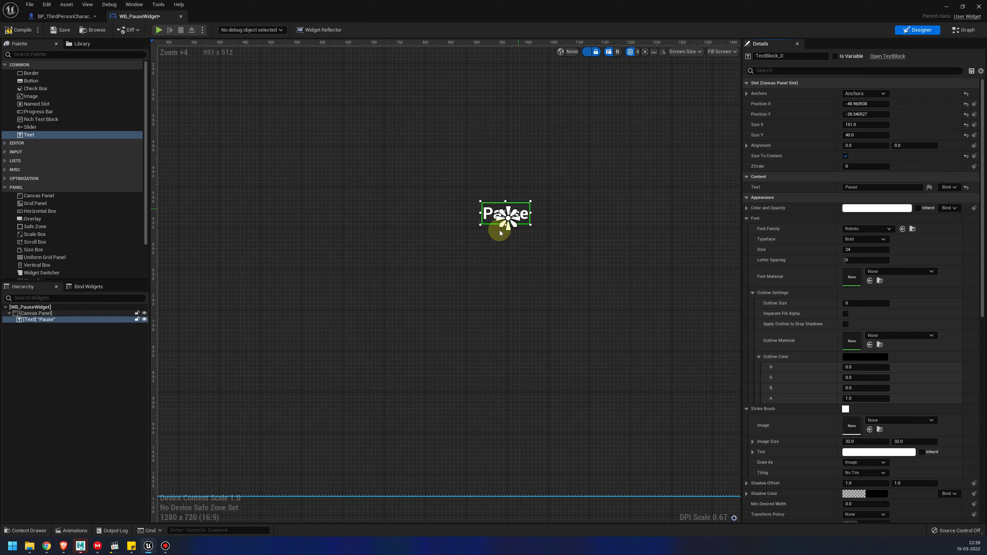
{"action": "scroll", "coordinate": [507, 226], "scroll_direction": "up", "scroll_amount": 3}
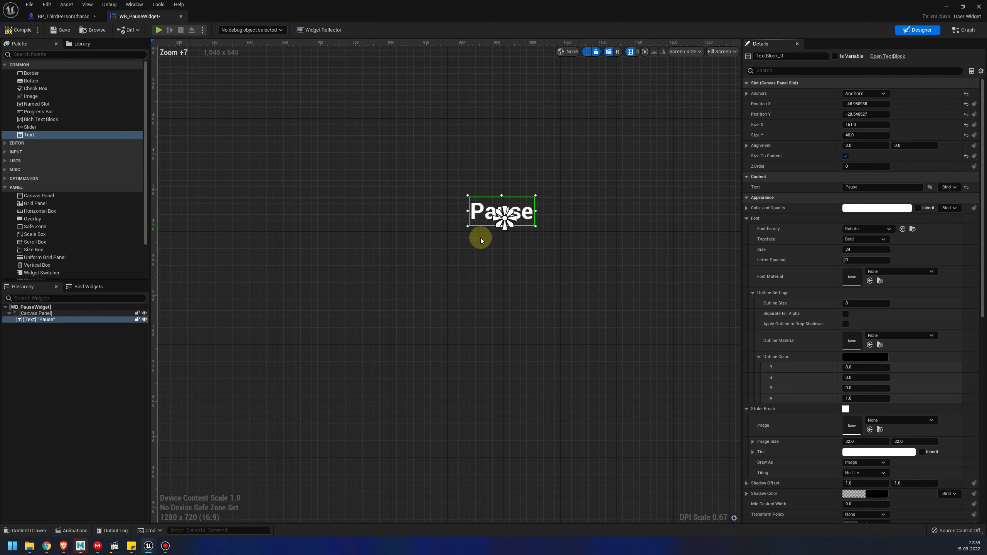
{"action": "scroll", "coordinate": [563, 202], "scroll_direction": "down", "scroll_amount": 6}
{"action": "scroll", "coordinate": [597, 199], "scroll_direction": "up", "scroll_amount": 4}
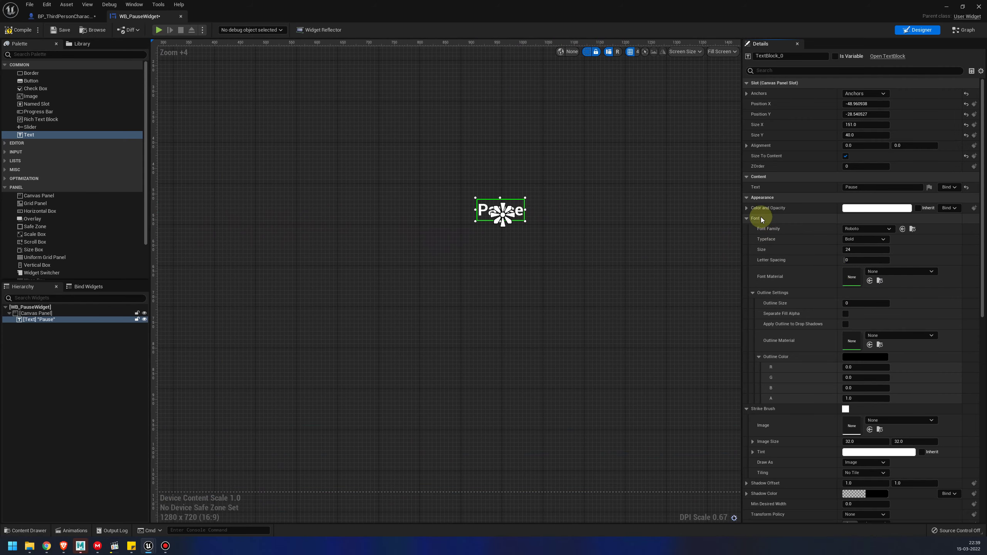
Set the Pause text's font size to 96 and its colour to red.
{"action": "left_click", "coordinate": [748, 219]}
{"action": "left_click", "coordinate": [748, 219]}
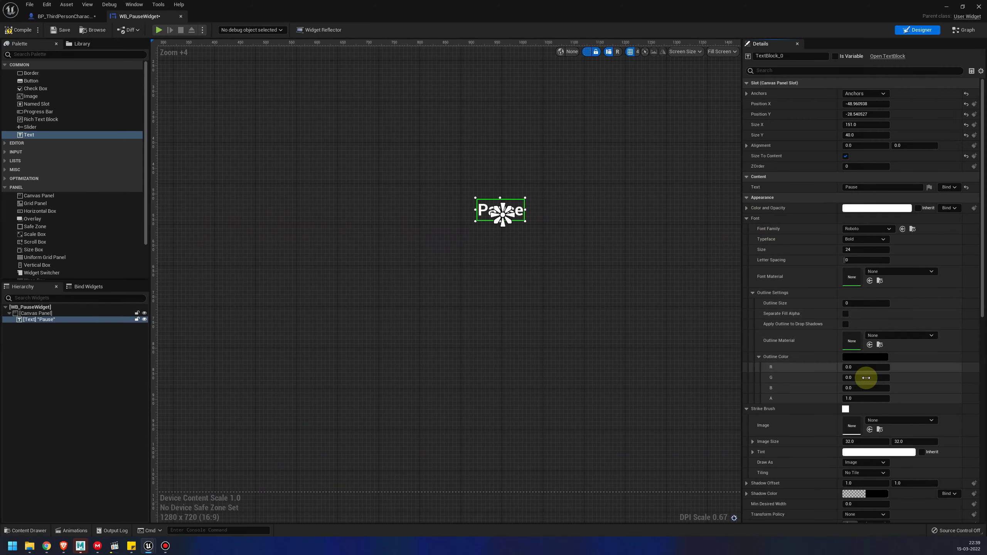
{"action": "left_click", "coordinate": [859, 252]}
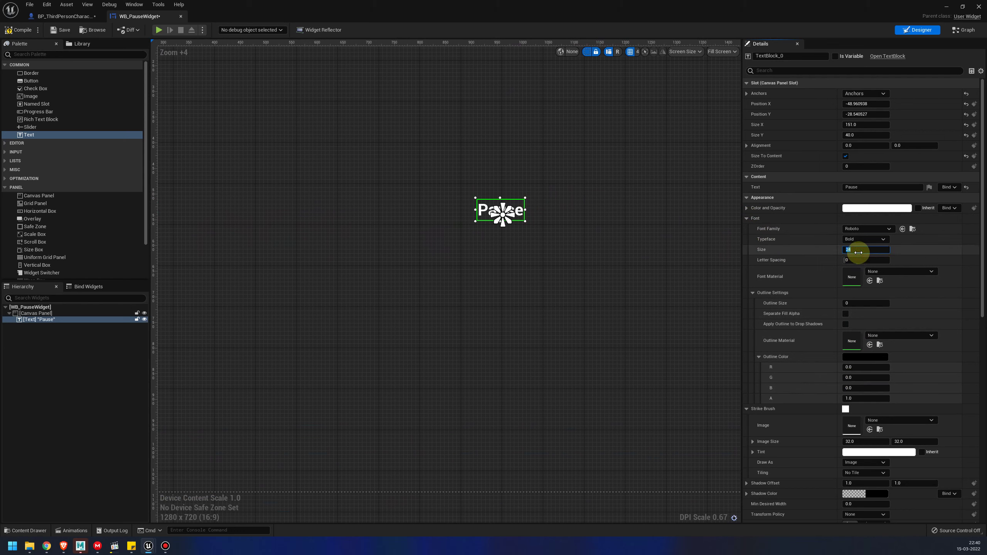
{"action": "type", "text": "96"}
{"action": "key", "text": "Return"}
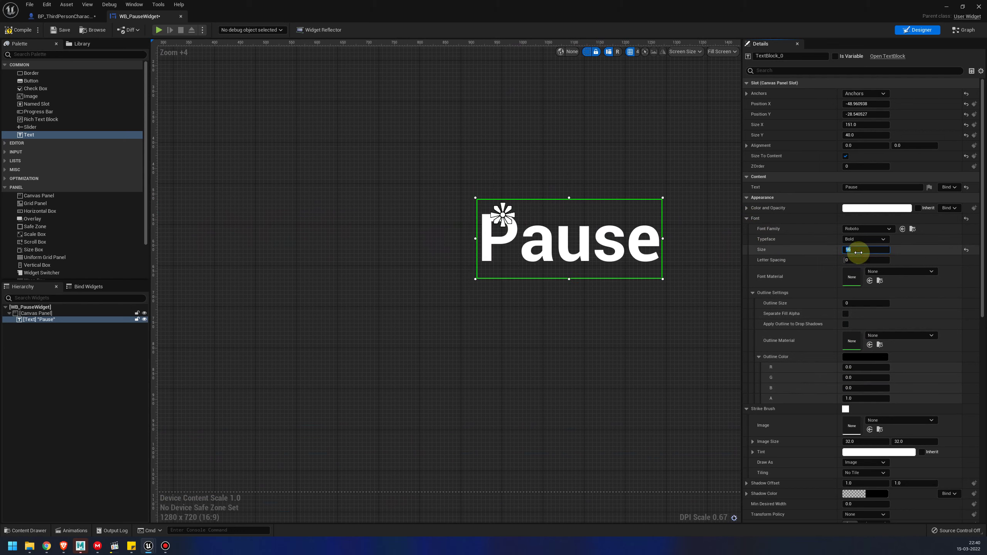
{"action": "left_click", "coordinate": [880, 208]}
{"action": "left_click", "coordinate": [808, 241]}
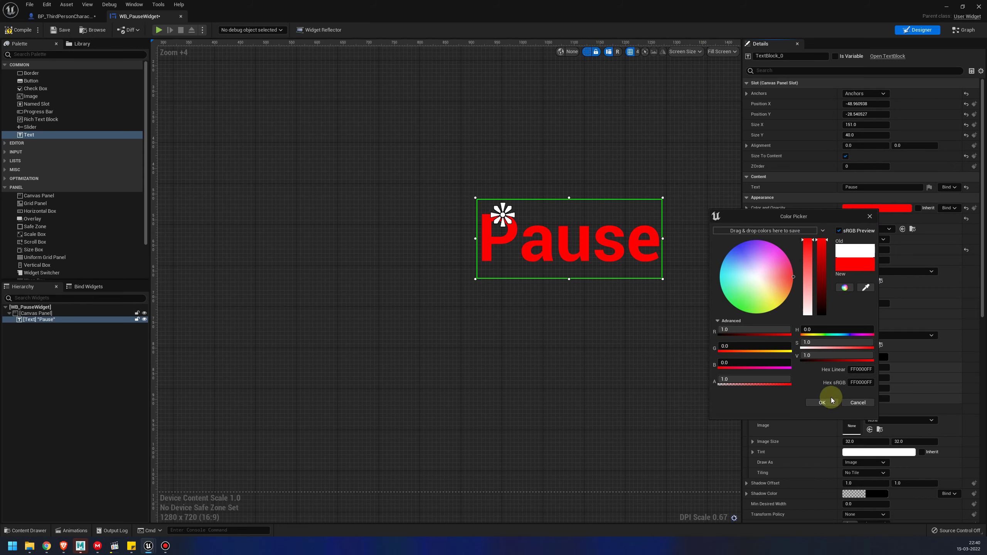
{"action": "left_click", "coordinate": [822, 402]}
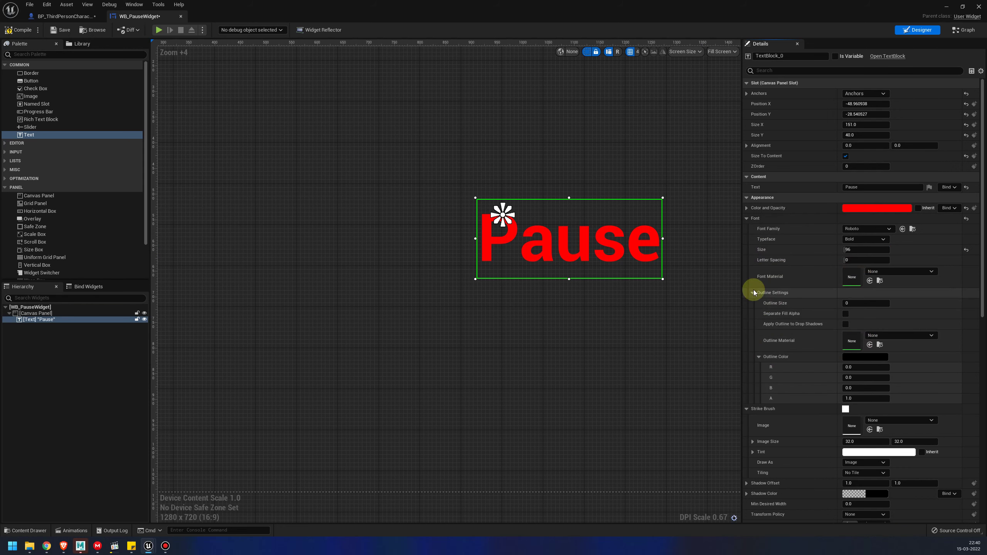
Widen the Pause text's letter spacing to 440 and move it up and left.
{"action": "left_click_drag", "start_coordinate": [852, 260], "coordinate": [866, 261]}
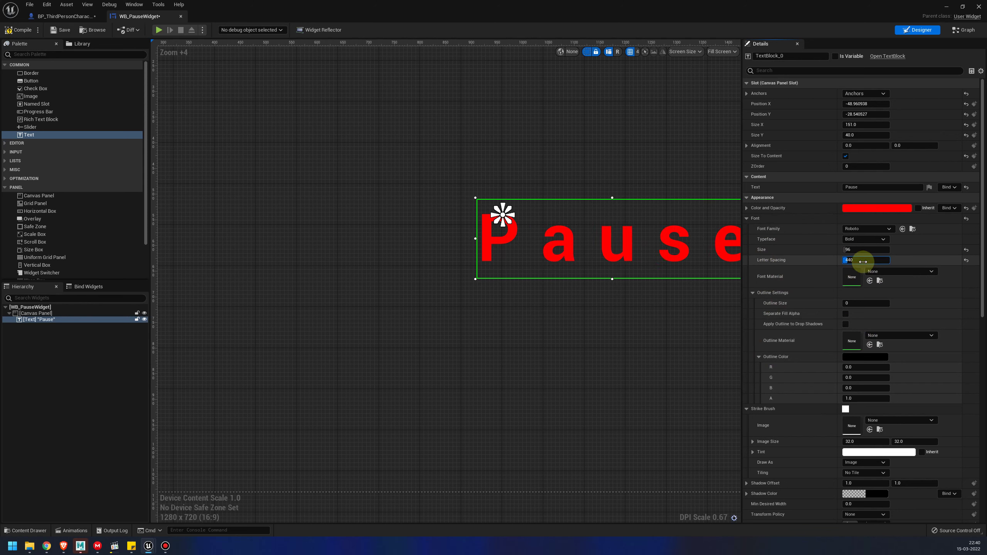
{"action": "mouse_move", "coordinate": [654, 243]}
{"action": "left_mouse_down"}
{"action": "mouse_move", "coordinate": [597, 253]}
{"action": "mouse_move", "coordinate": [621, 255]}
{"action": "left_mouse_up"}
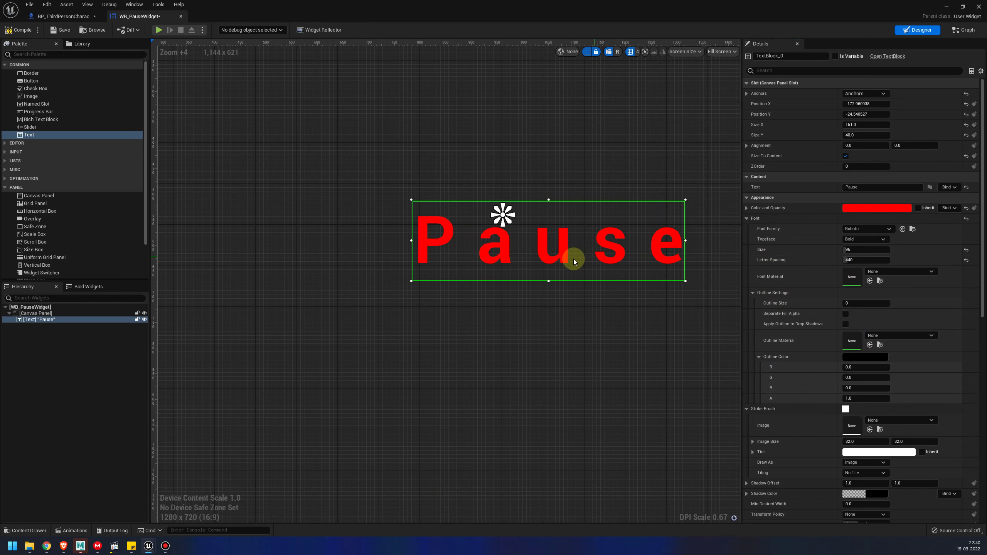
{"action": "mouse_move", "coordinate": [533, 248]}
{"action": "left_mouse_down"}
{"action": "mouse_move", "coordinate": [546, 250]}
{"action": "mouse_move", "coordinate": [506, 241]}
{"action": "left_mouse_up"}
{"action": "scroll", "coordinate": [618, 302], "scroll_direction": "down", "scroll_amount": 3}
{"action": "scroll", "coordinate": [619, 304], "scroll_direction": "up", "scroll_amount": 2}
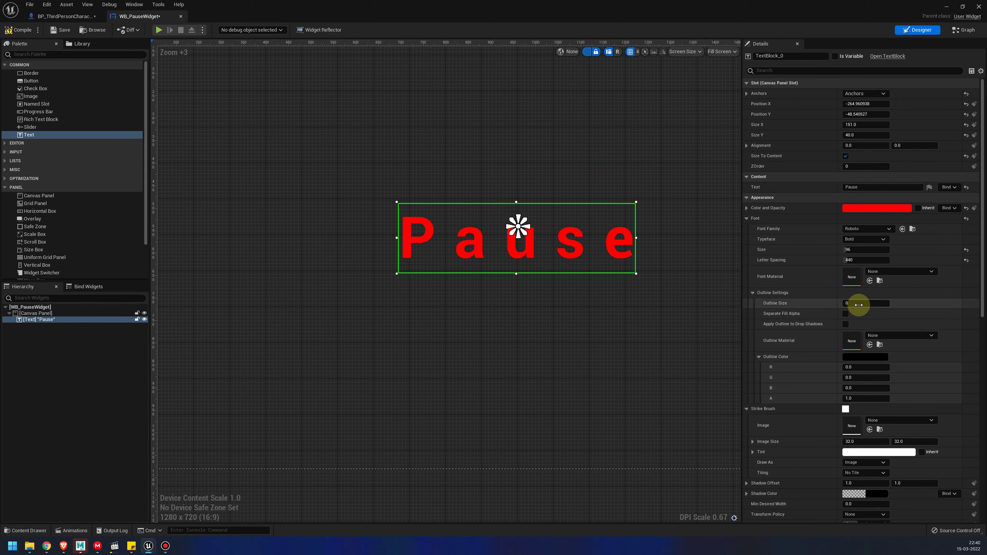
Give the text a size-12 orange outline, then compile and save the widget.
{"action": "left_click_drag", "start_coordinate": [860, 304], "coordinate": [854, 303]}
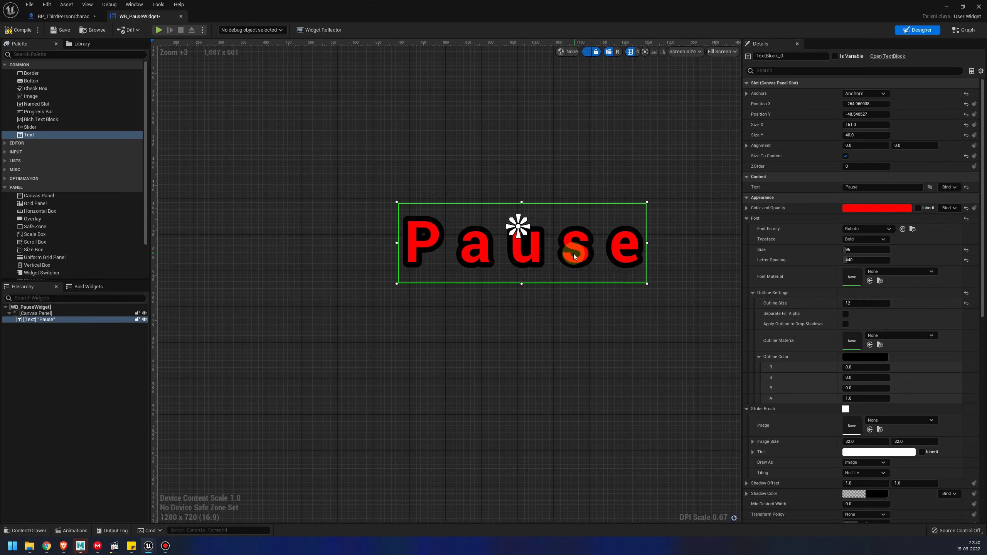
{"action": "left_click_drag", "start_coordinate": [577, 254], "coordinate": [569, 249]}
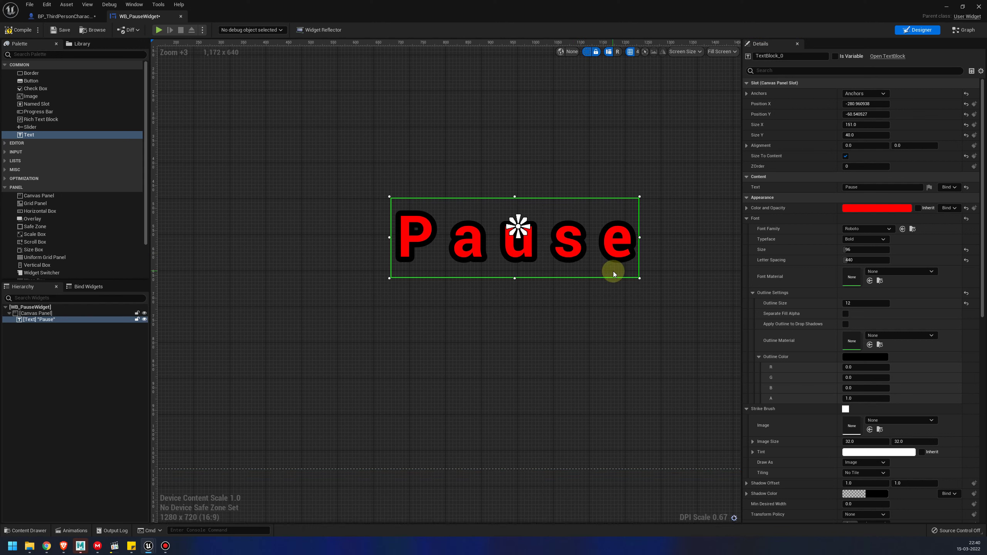
{"action": "key", "text": "Right"}
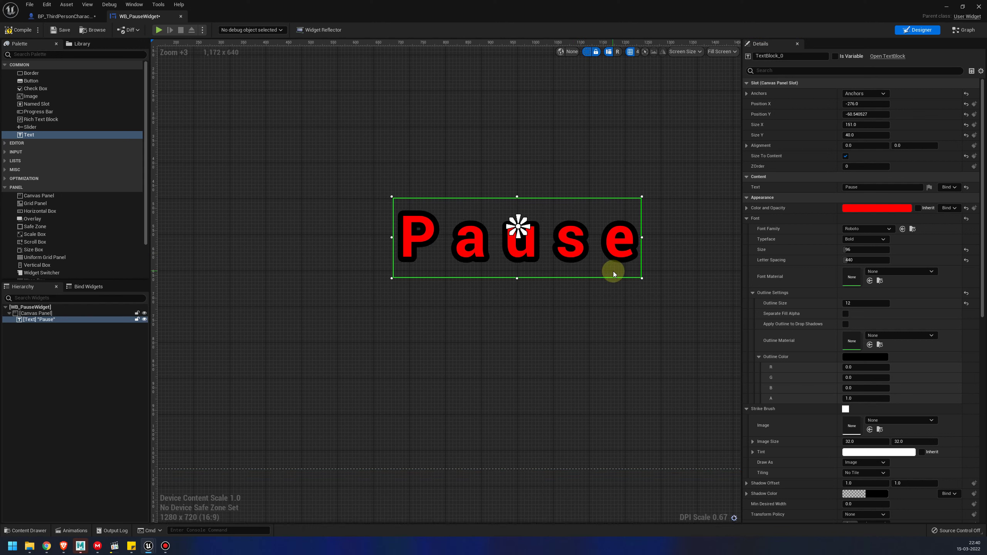
{"action": "left_click", "coordinate": [865, 358]}
{"action": "left_click", "coordinate": [803, 375]}
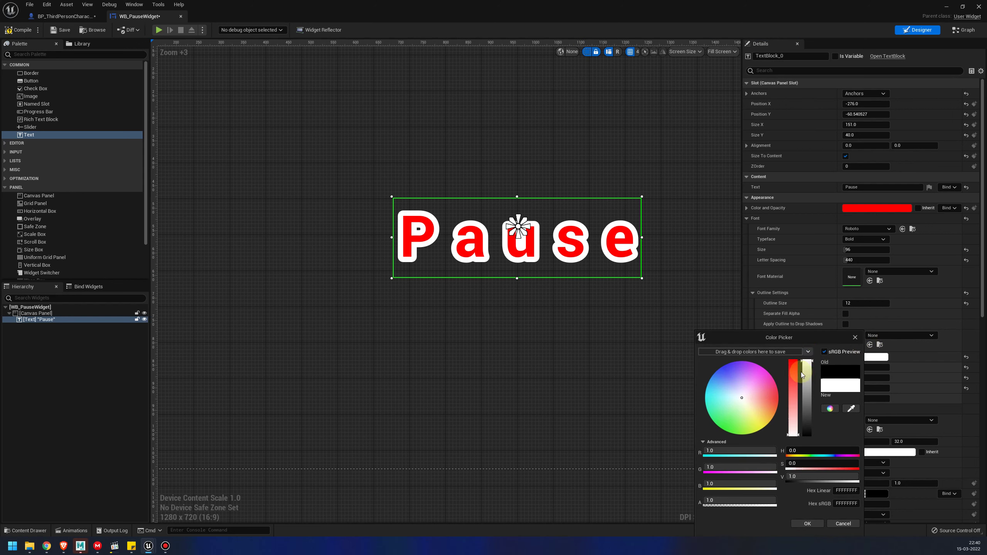
{"action": "mouse_move", "coordinate": [768, 415]}
{"action": "left_mouse_down"}
{"action": "mouse_move", "coordinate": [746, 438]}
{"action": "mouse_move", "coordinate": [733, 360]}
{"action": "mouse_move", "coordinate": [762, 417]}
{"action": "left_mouse_up"}
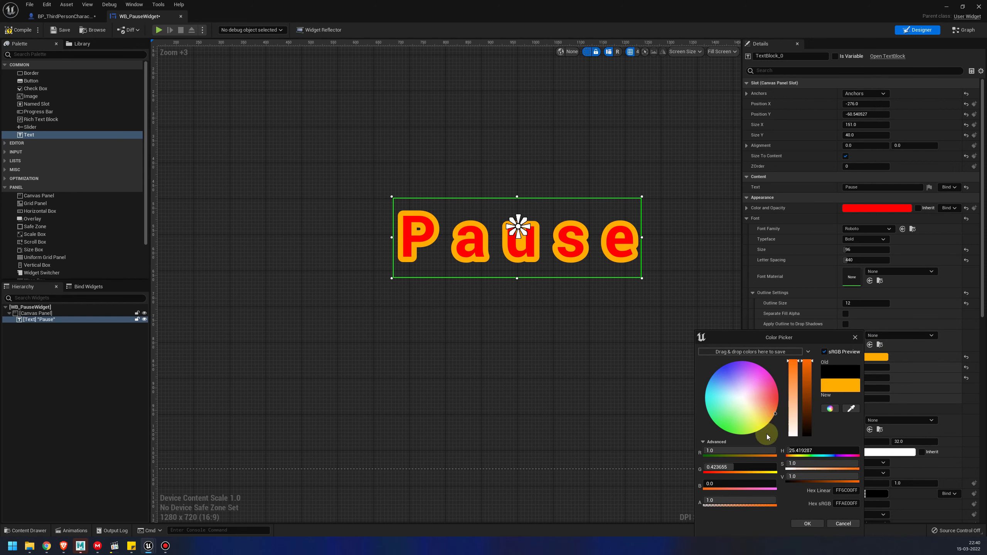
{"action": "left_click", "coordinate": [807, 523]}
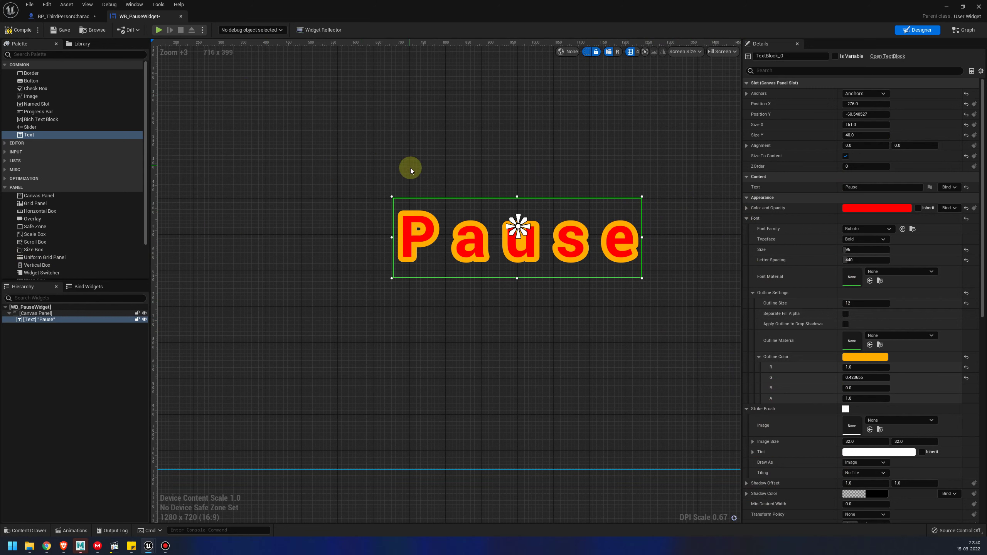
{"action": "scroll", "coordinate": [412, 172], "scroll_direction": "down", "scroll_amount": 3}
{"action": "left_click", "coordinate": [16, 32]}
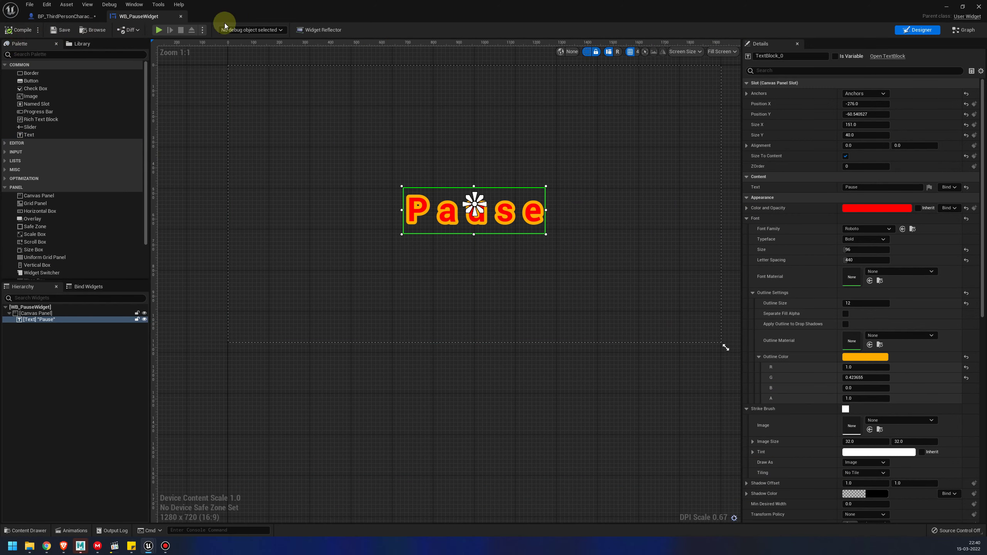
Open BP_ThirdPersonCharacter from Content > ThirdPerson > Blueprints.
{"action": "left_click", "coordinate": [66, 16]}
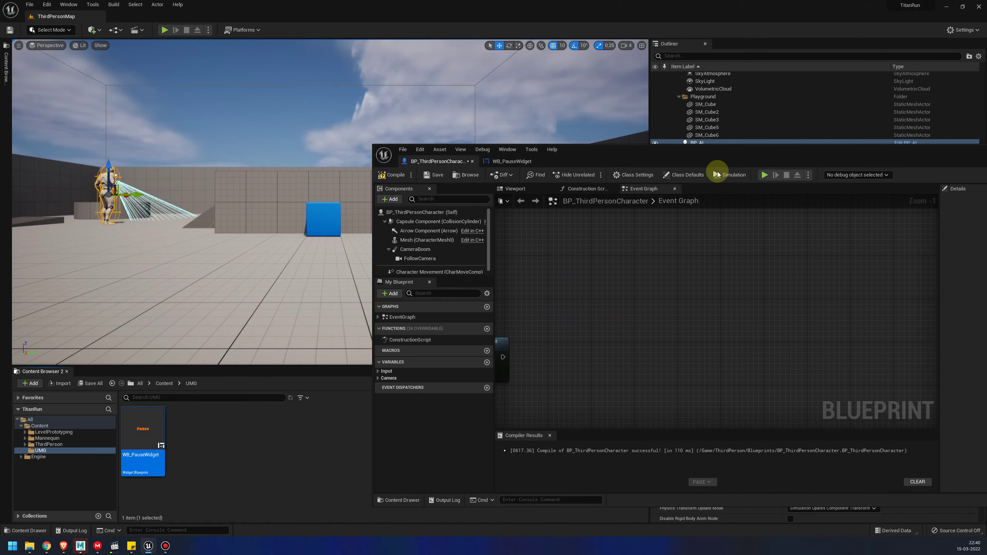
{"action": "left_click", "coordinate": [78, 445]}
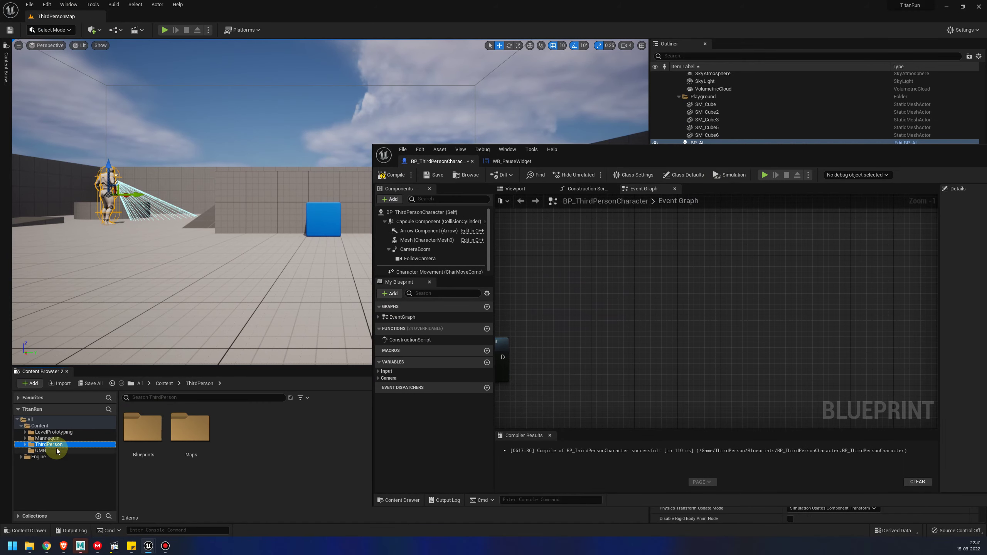
{"action": "double_click", "coordinate": [147, 447]}
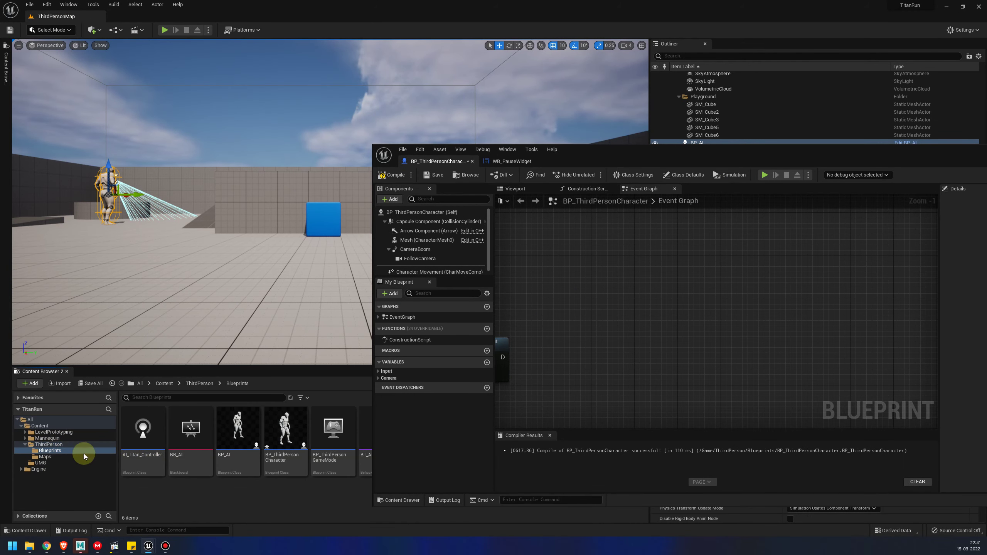
{"action": "left_click", "coordinate": [289, 437]}
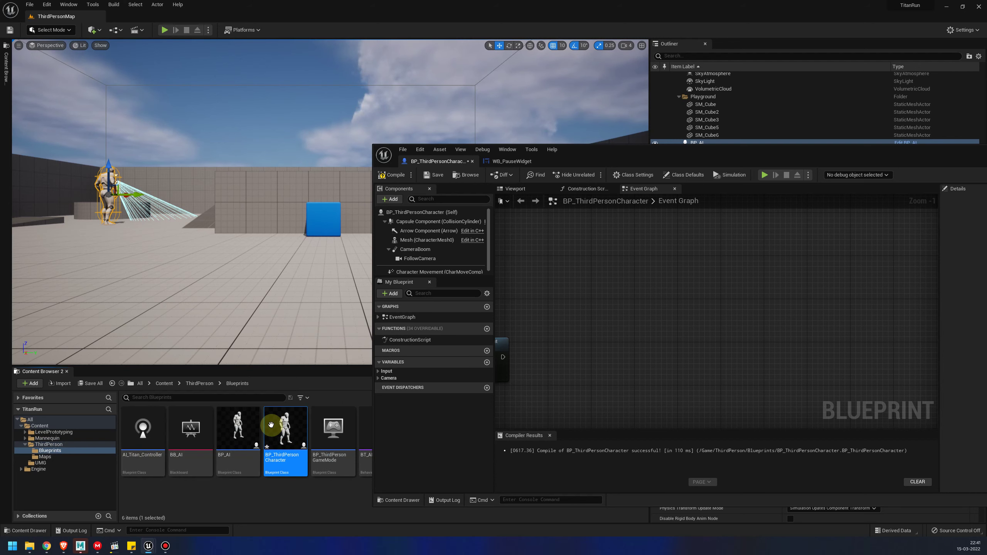
{"action": "double_click", "coordinate": [653, 161]}
Restore the blueprint window beside the level view and open Project Settings.
{"action": "scroll", "coordinate": [214, 202], "scroll_direction": "down", "scroll_amount": 2}
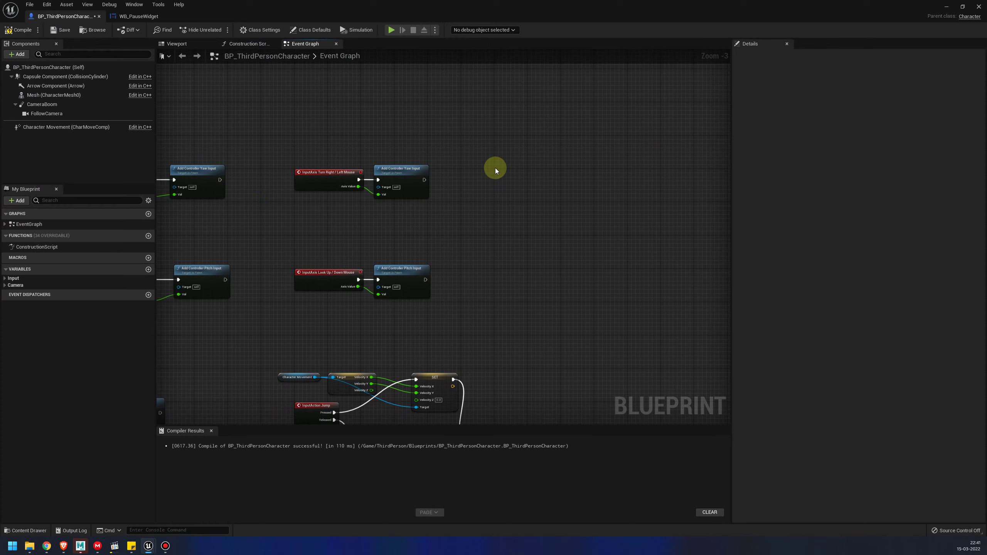
{"action": "scroll", "coordinate": [495, 169], "scroll_direction": "down", "scroll_amount": 1}
{"action": "scroll", "coordinate": [495, 168], "scroll_direction": "up", "scroll_amount": 1}
{"action": "left_click_drag", "start_coordinate": [540, 4], "coordinate": [692, 290]}
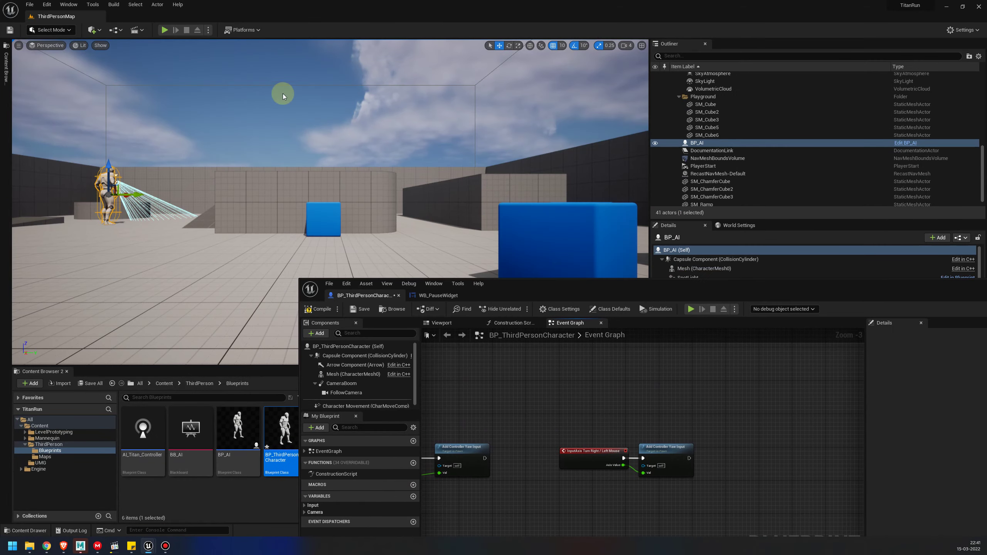
{"action": "left_click", "coordinate": [960, 31]}
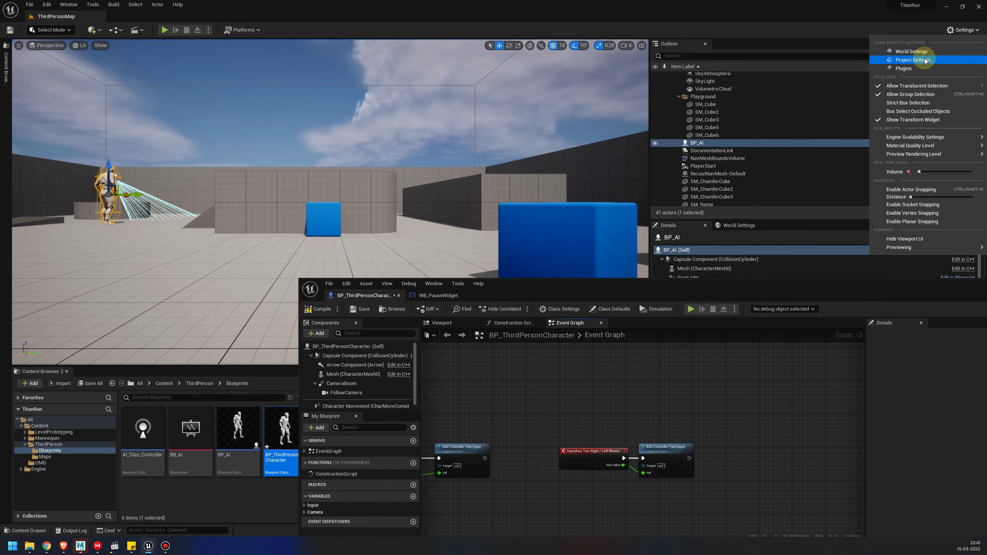
{"action": "left_click", "coordinate": [925, 60]}
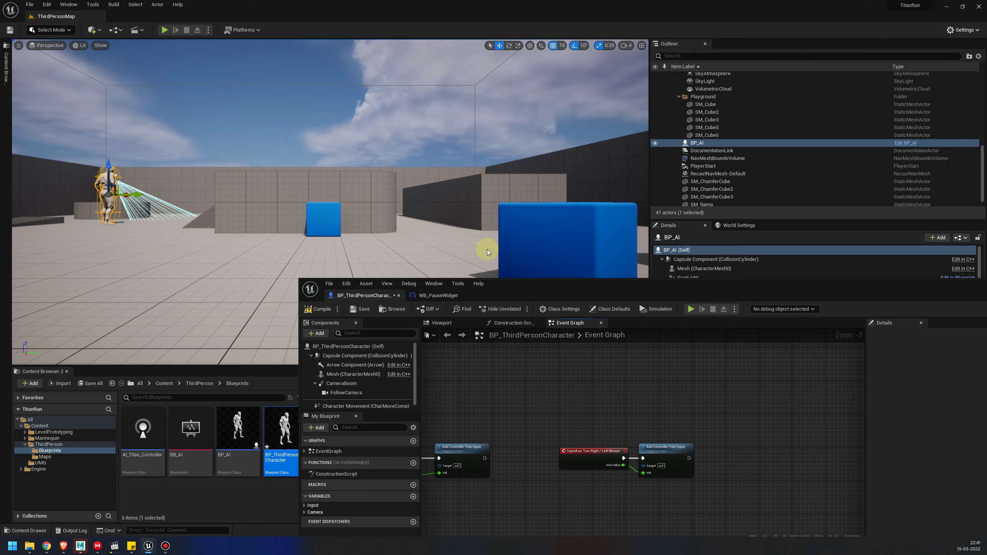
Under Engine > Input, add a Pause action mapping bound to the P key.
{"action": "left_click_drag", "start_coordinate": [722, 124], "coordinate": [307, 98]}
{"action": "scroll", "coordinate": [190, 237], "scroll_direction": "down", "scroll_amount": 5}
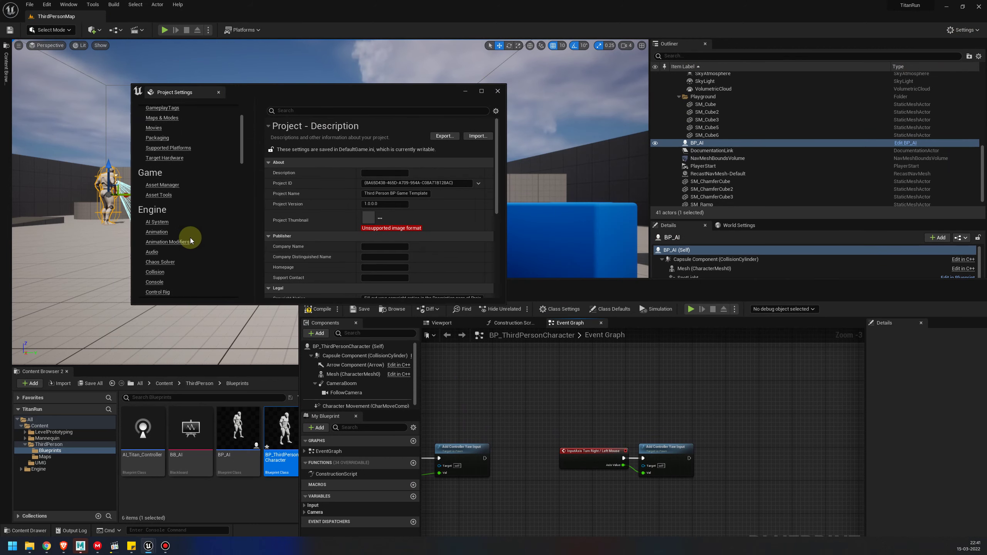
{"action": "scroll", "coordinate": [175, 249], "scroll_direction": "down", "scroll_amount": 5}
{"action": "left_click", "coordinate": [152, 222]}
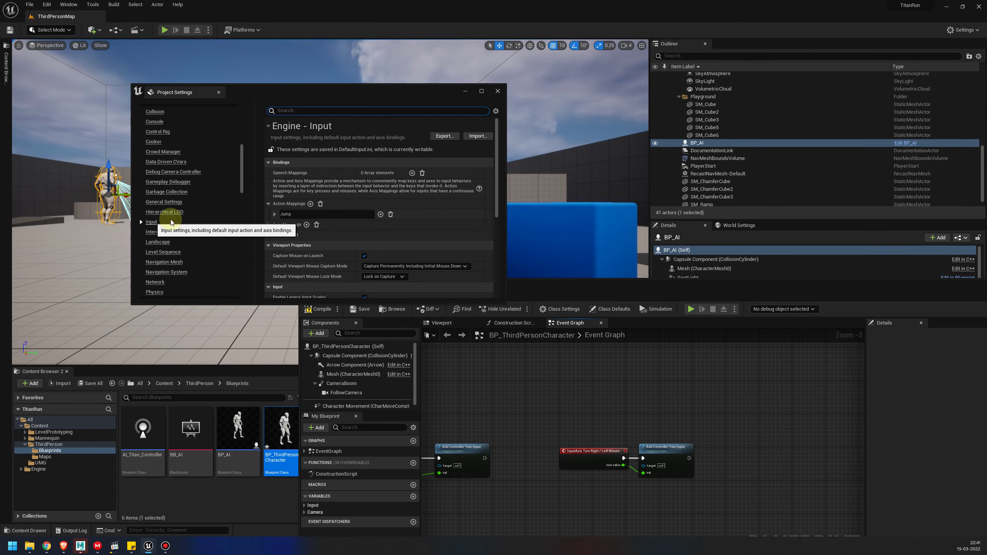
{"action": "left_click", "coordinate": [310, 204]}
{"action": "type", "text": "Pause"}
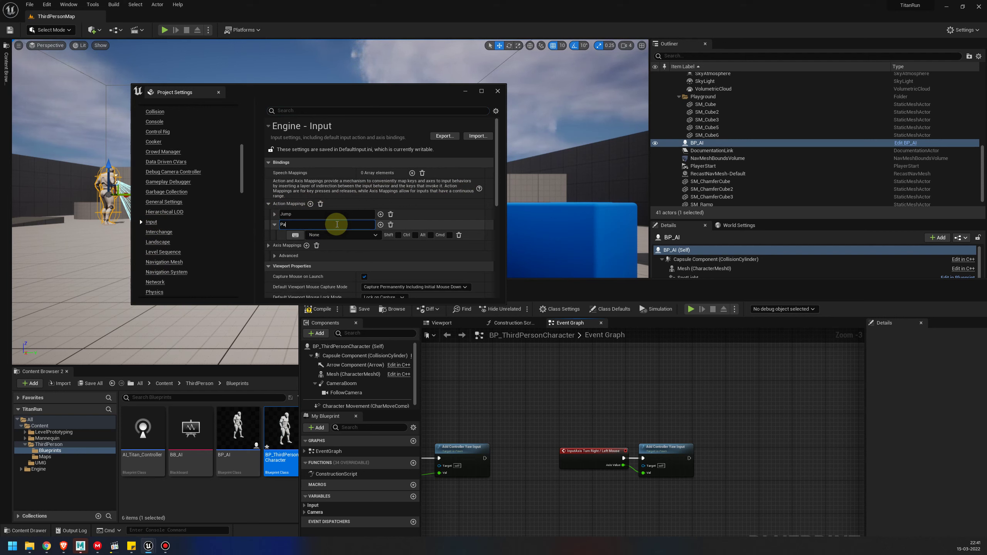
{"action": "left_click", "coordinate": [355, 235]}
{"action": "type", "text": "p"}
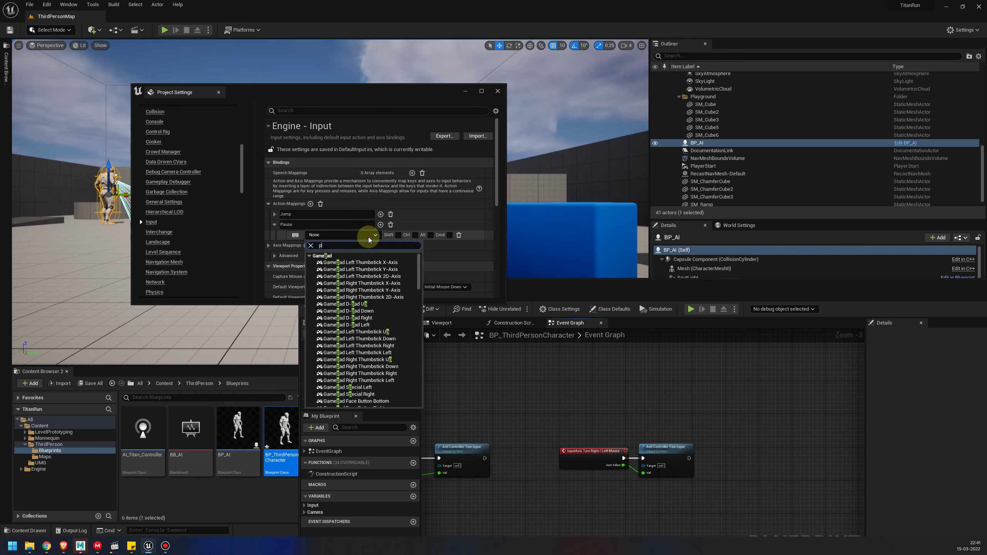
{"action": "scroll", "coordinate": [355, 360], "scroll_direction": "down", "scroll_amount": 10}
{"action": "scroll", "coordinate": [354, 307], "scroll_direction": "up", "scroll_amount": 2}
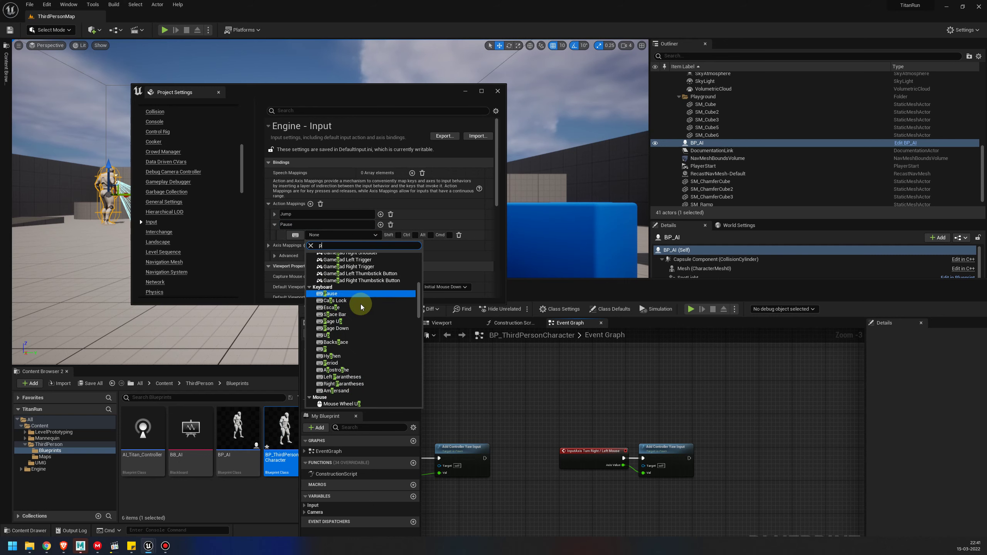
{"action": "left_click", "coordinate": [326, 350]}
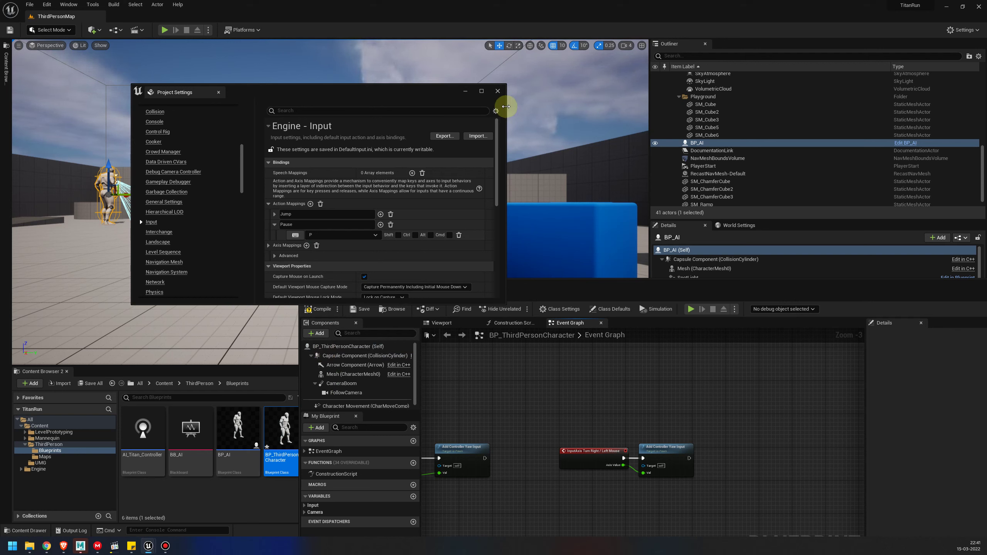
Close Project Settings and maximize the character blueprint's Event Graph.
{"action": "left_click", "coordinate": [498, 92]}
{"action": "left_click_drag", "start_coordinate": [613, 287], "coordinate": [534, 143]}
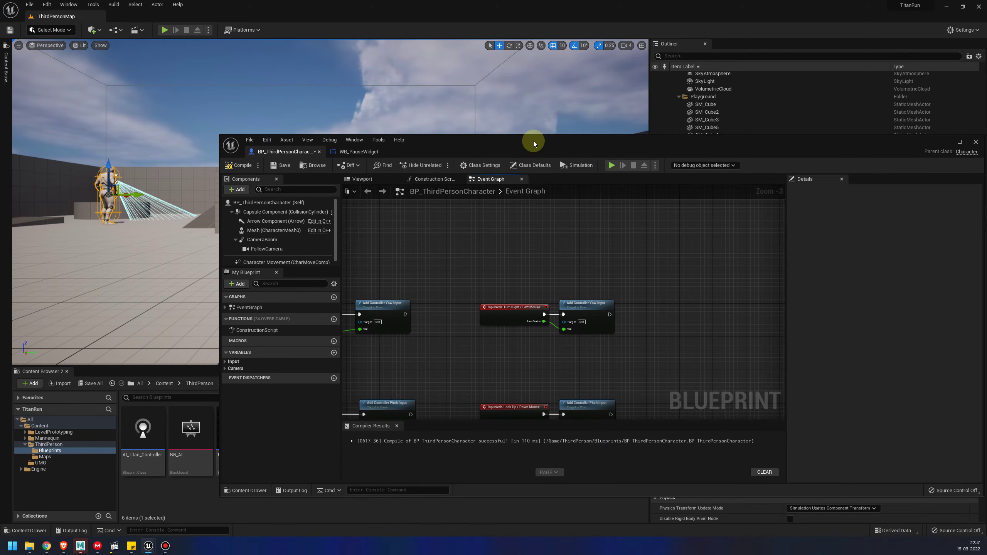
{"action": "scroll", "coordinate": [584, 287], "scroll_direction": "down", "scroll_amount": 4}
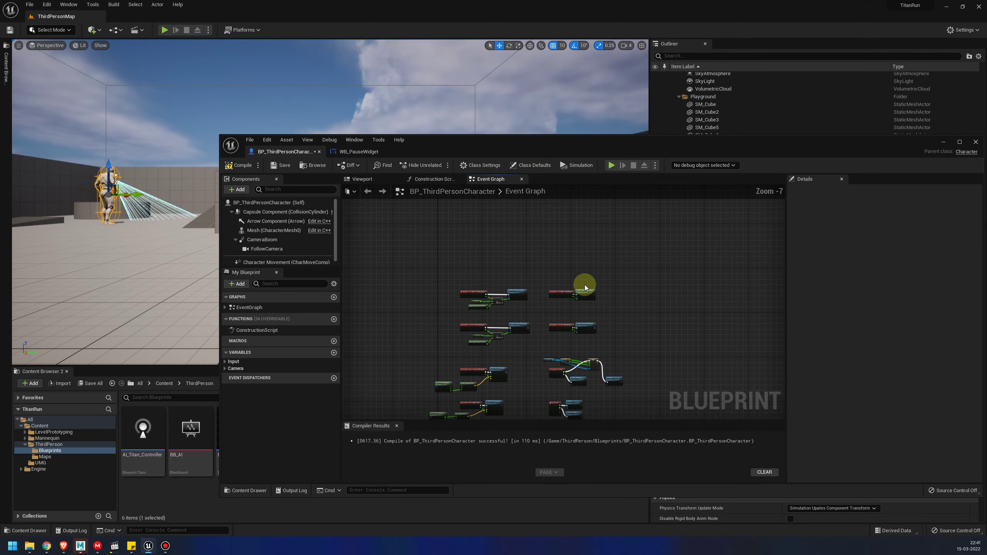
{"action": "double_click", "coordinate": [544, 150]}
{"action": "scroll", "coordinate": [257, 85], "scroll_direction": "up", "scroll_amount": 3}
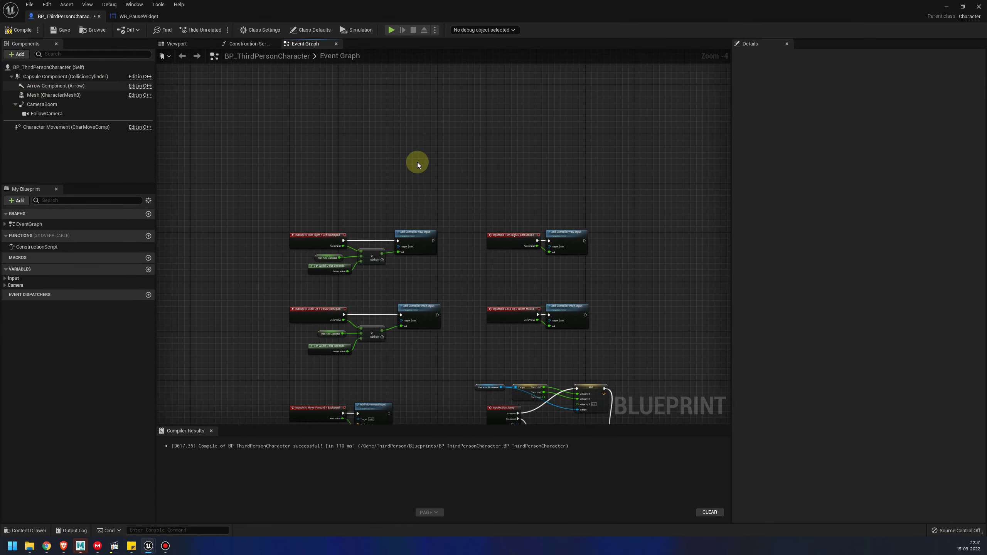
{"action": "right_click_drag", "start_coordinate": [679, 260], "coordinate": [511, 203]}
{"action": "scroll", "coordinate": [481, 227], "scroll_direction": "up", "scroll_amount": 1}
Place an Event BeginPlay node in empty graph space using the 'begin' search.
{"action": "right_click", "coordinate": [491, 193]}
{"action": "scroll", "coordinate": [452, 137], "scroll_direction": "up", "scroll_amount": 1}
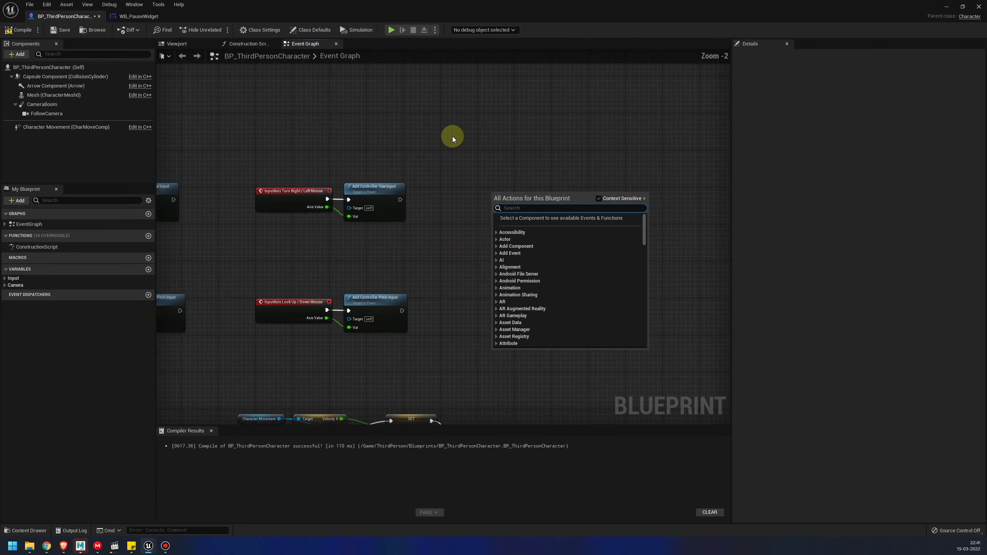
{"action": "scroll", "coordinate": [453, 141], "scroll_direction": "up", "scroll_amount": 1}
{"action": "left_click", "coordinate": [457, 160]}
{"action": "scroll", "coordinate": [514, 197], "scroll_direction": "up", "scroll_amount": 1}
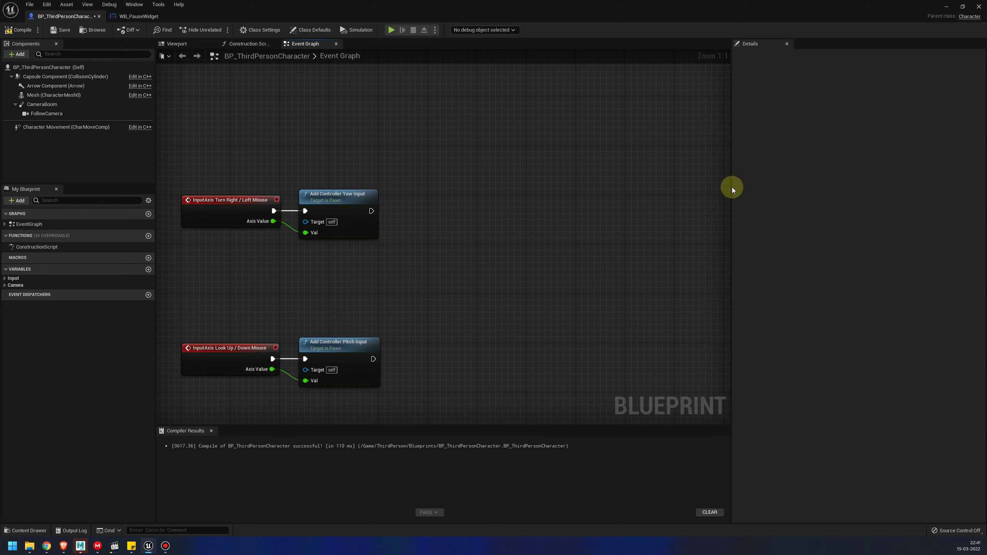
{"action": "right_click_drag", "start_coordinate": [574, 212], "coordinate": [383, 179]}
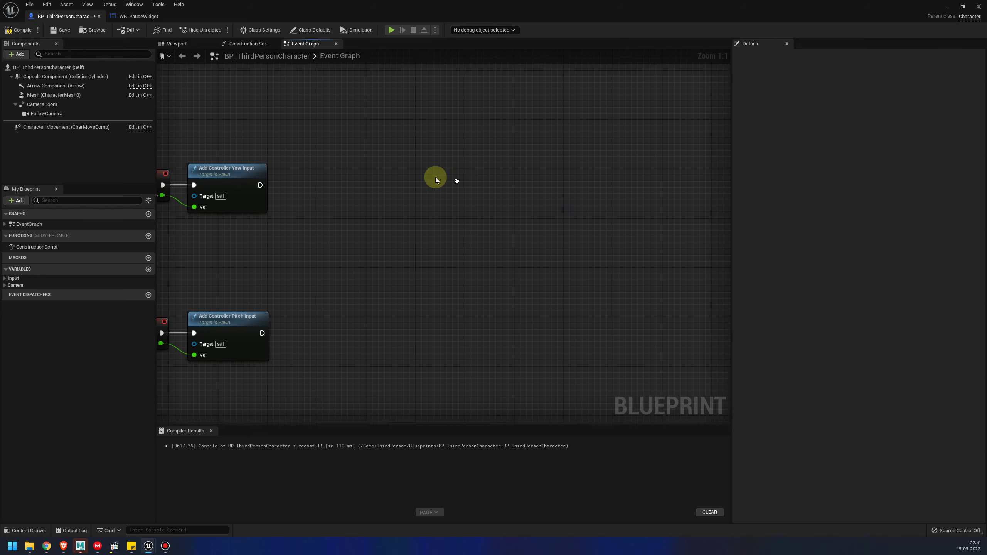
{"action": "right_click", "coordinate": [383, 178]}
{"action": "type", "text": "begin"}
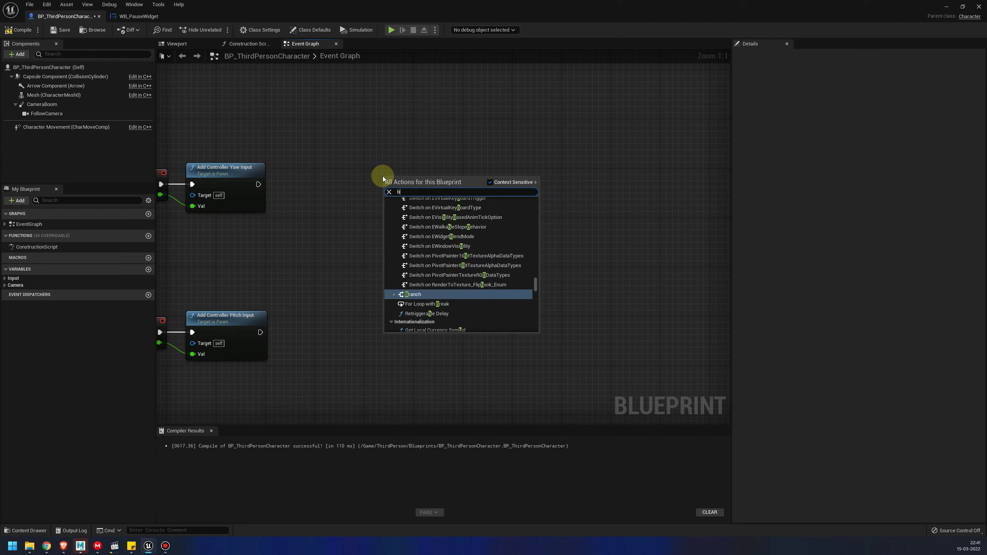
{"action": "key", "text": "Return"}
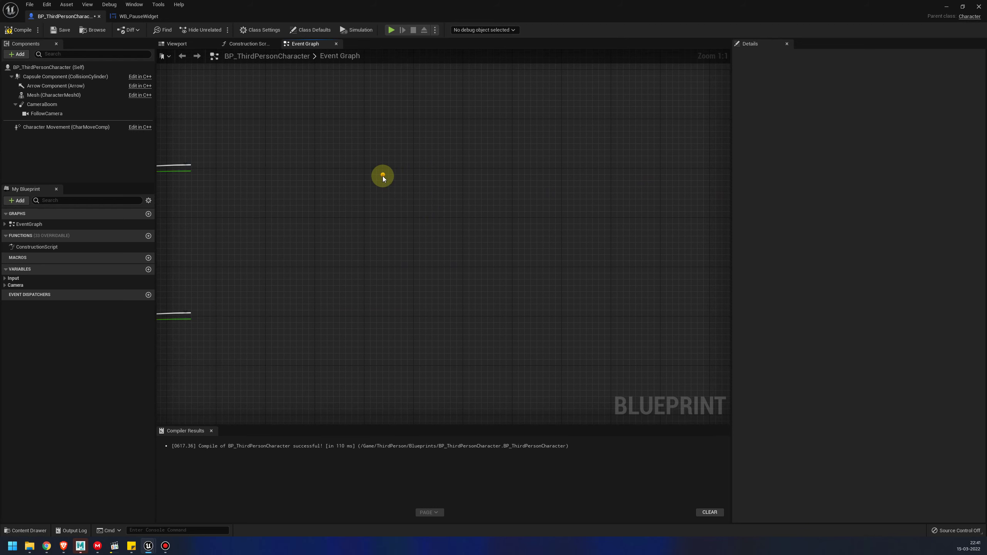
Wire BeginPlay into a Create Widget node with its class set to WB_PauseWidget.
{"action": "left_click_drag", "start_coordinate": [439, 191], "coordinate": [490, 192]}
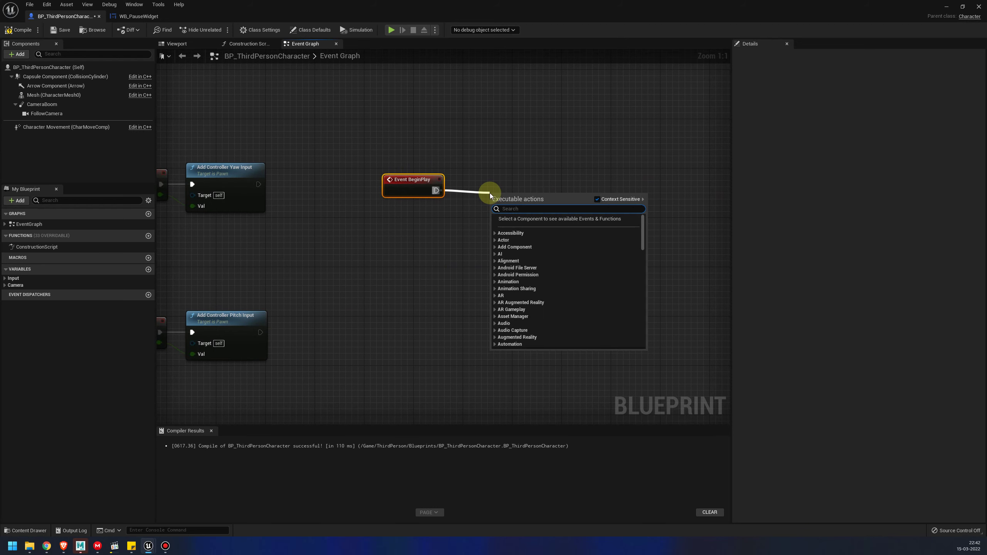
{"action": "type", "text": "crea"}
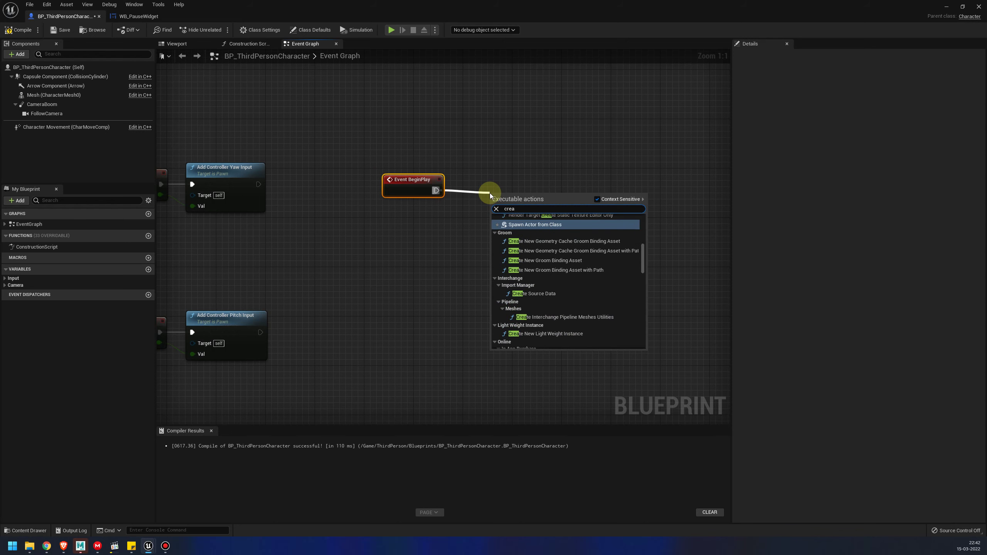
{"action": "type", "text": "tewi"}
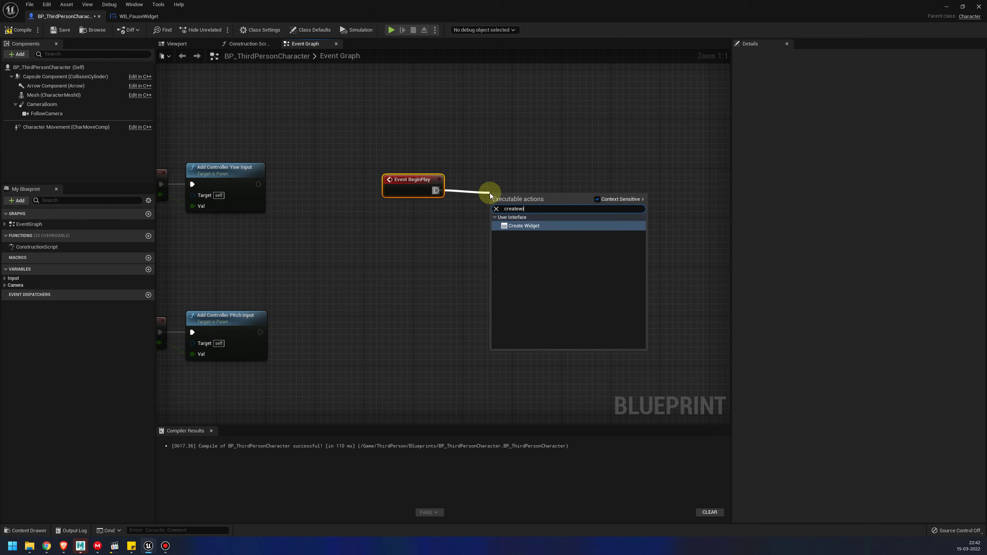
{"action": "key", "text": "Return"}
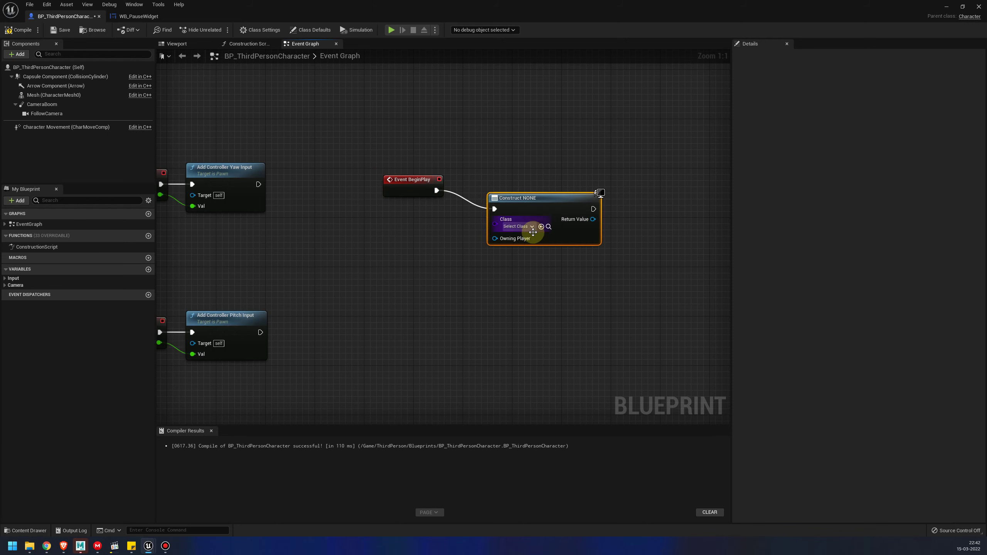
{"action": "left_click", "coordinate": [533, 227]}
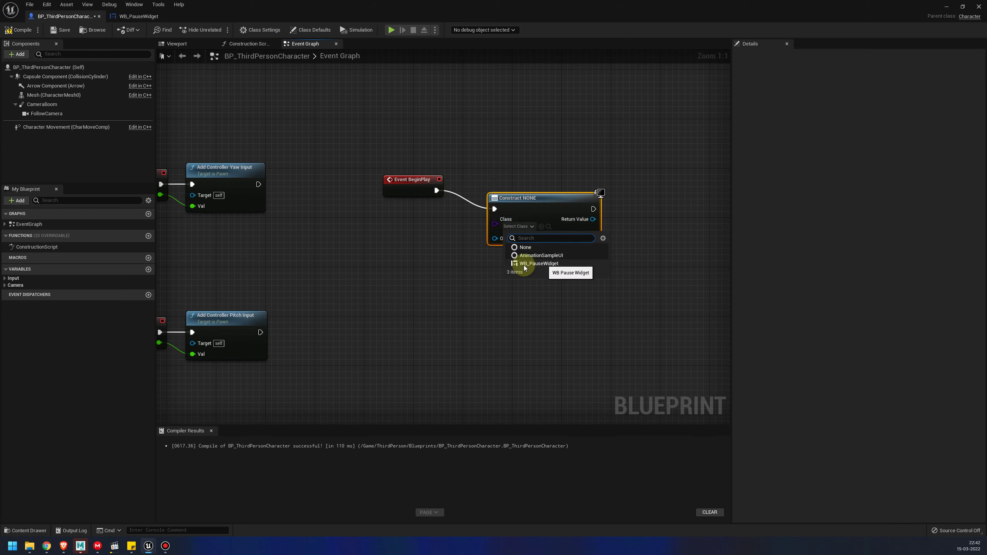
{"action": "left_click", "coordinate": [547, 264]}
{"action": "left_click_drag", "start_coordinate": [545, 200], "coordinate": [545, 182]}
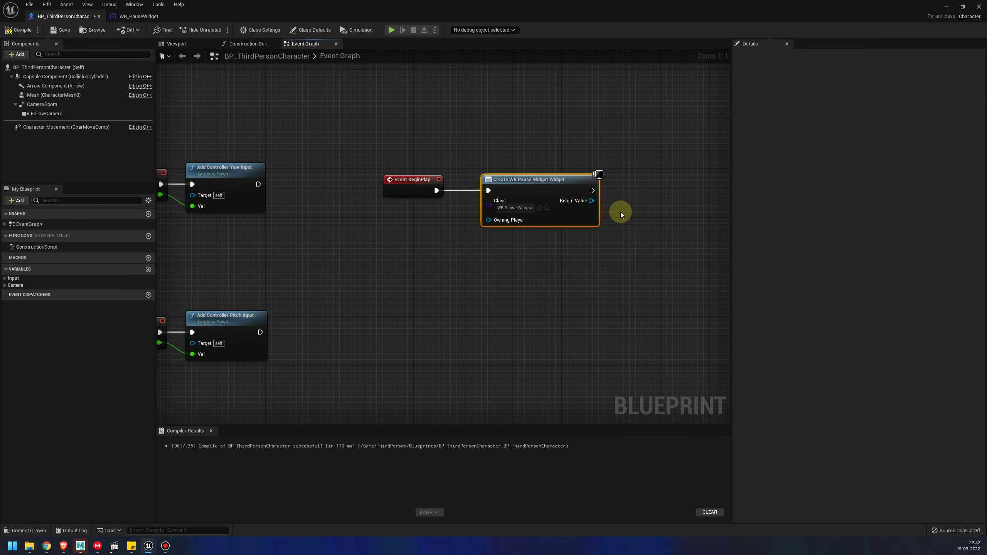
{"action": "right_click_drag", "start_coordinate": [620, 212], "coordinate": [489, 195]}
{"action": "left_click_drag", "start_coordinate": [480, 191], "coordinate": [512, 191]}
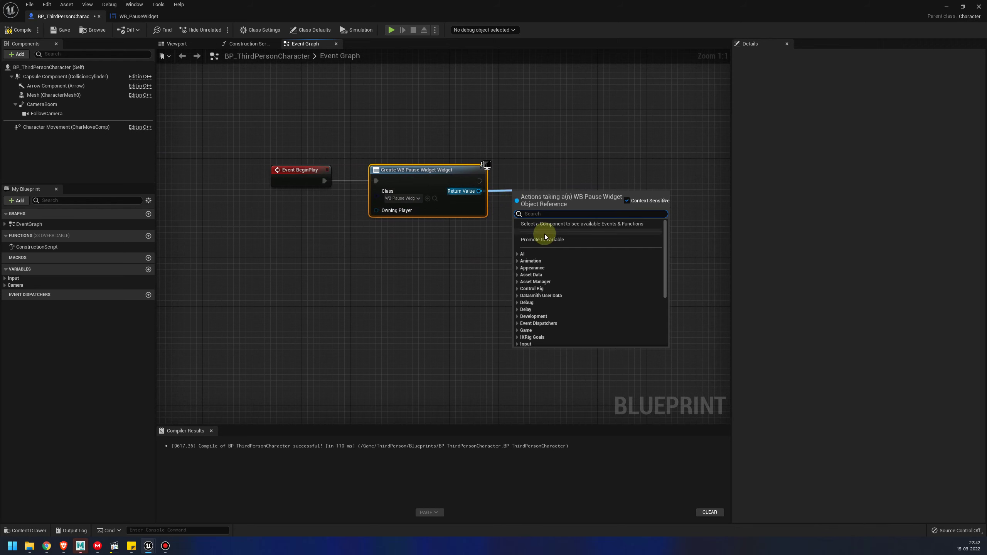
Promote the created widget's Return Value to a variable named Pause.
{"action": "left_click", "coordinate": [548, 240]}
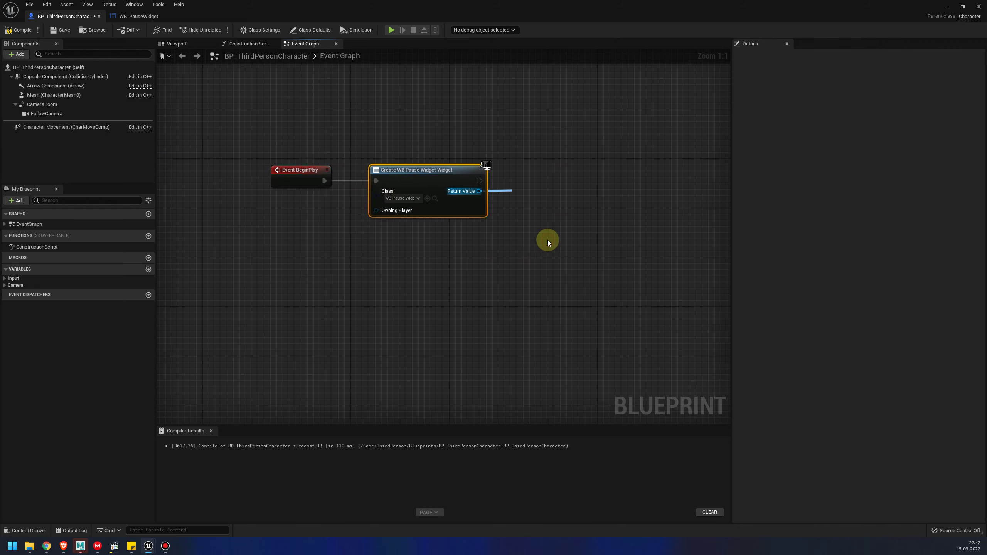
{"action": "left_click_drag", "start_coordinate": [546, 194], "coordinate": [544, 177]}
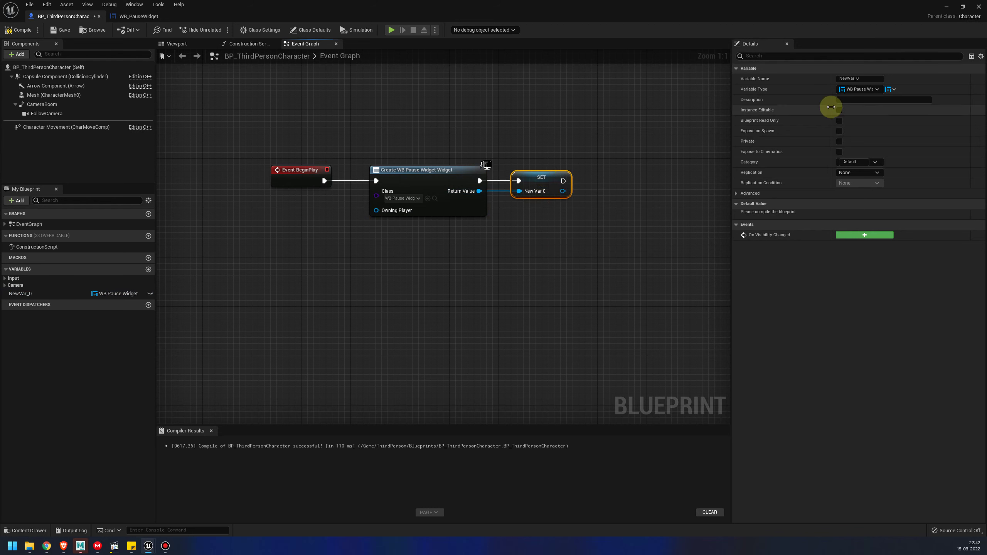
{"action": "left_click", "coordinate": [864, 80]}
{"action": "type", "text": "Pause"}
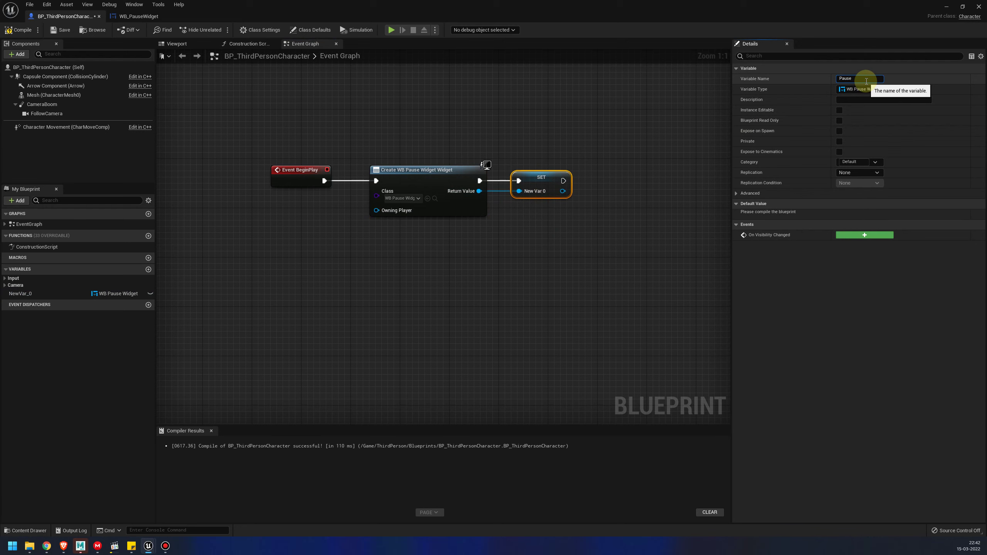
{"action": "key", "text": "Return"}
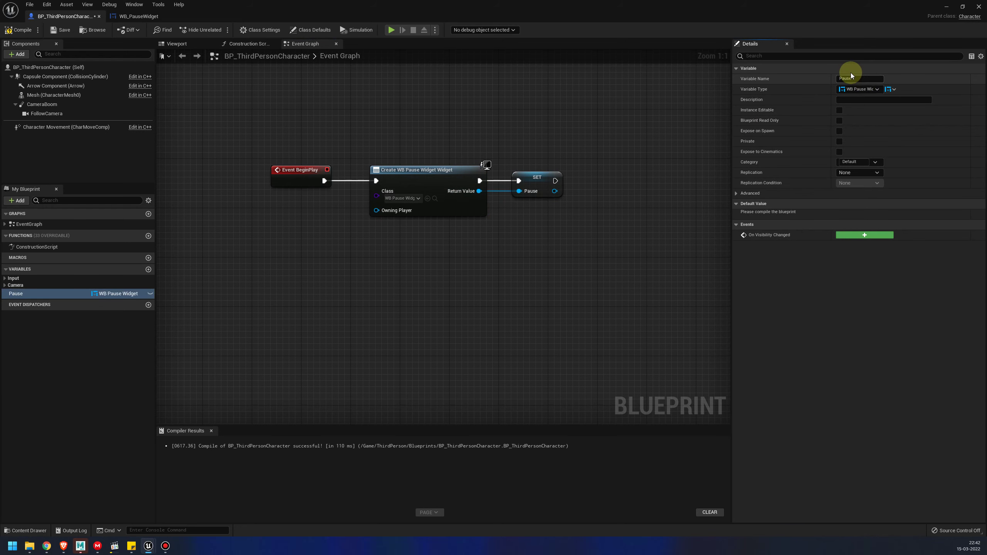
Connect the Pause SET node to Add to Viewport and delete the extra Pause getter.
{"action": "right_click_drag", "start_coordinate": [596, 188], "coordinate": [487, 184]}
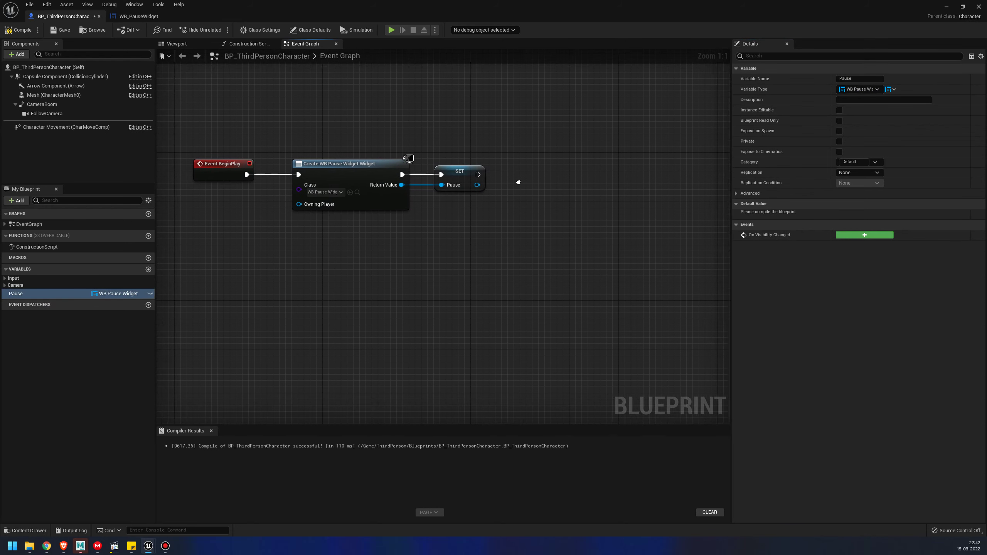
{"action": "left_click_drag", "start_coordinate": [464, 185], "coordinate": [514, 182]}
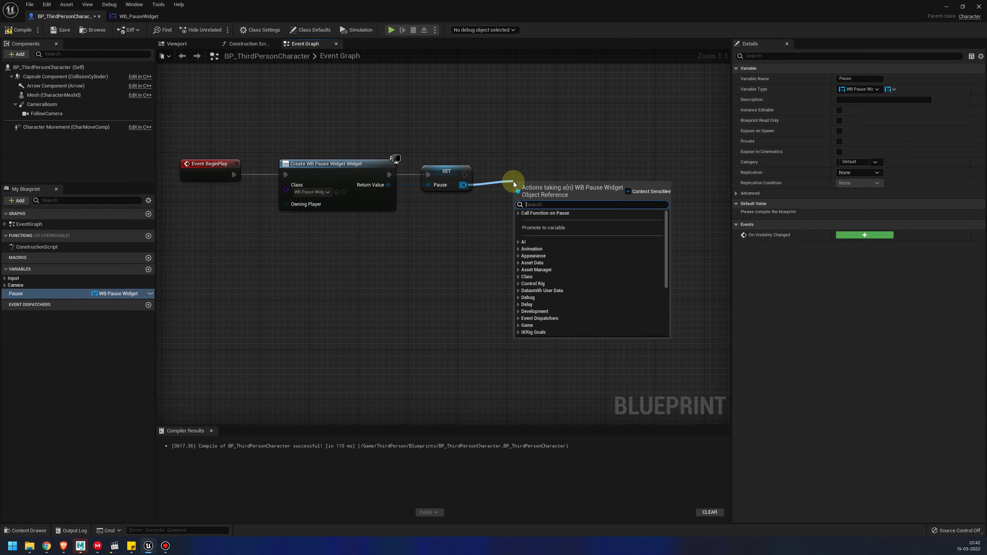
{"action": "type", "text": "add"}
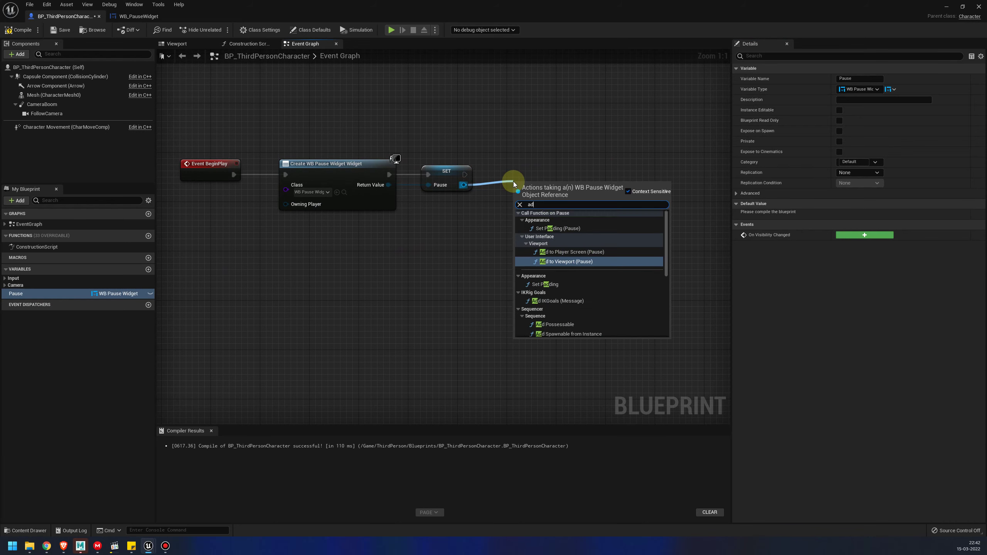
{"action": "type", "text": "tov"}
{"action": "key", "text": "Return"}
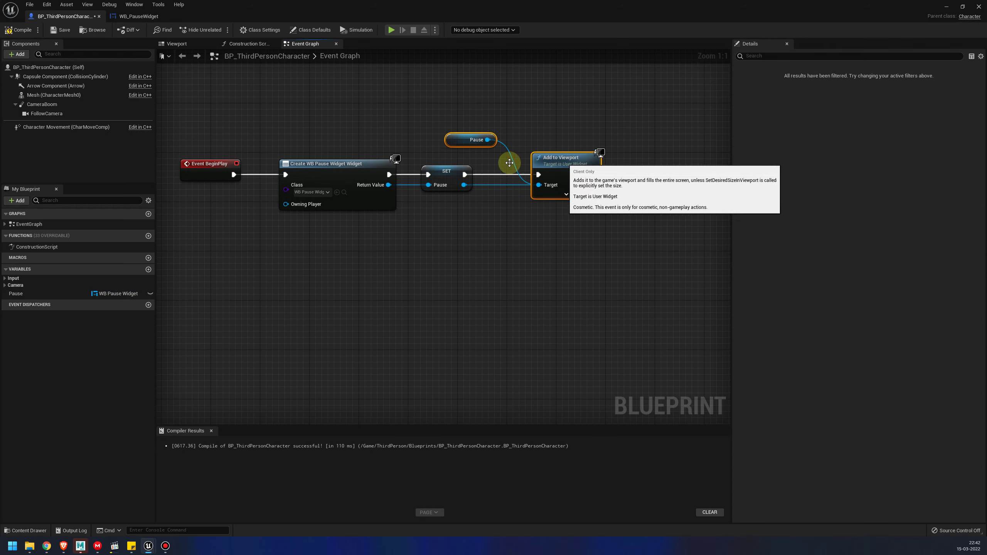
{"action": "left_click", "coordinate": [466, 140]}
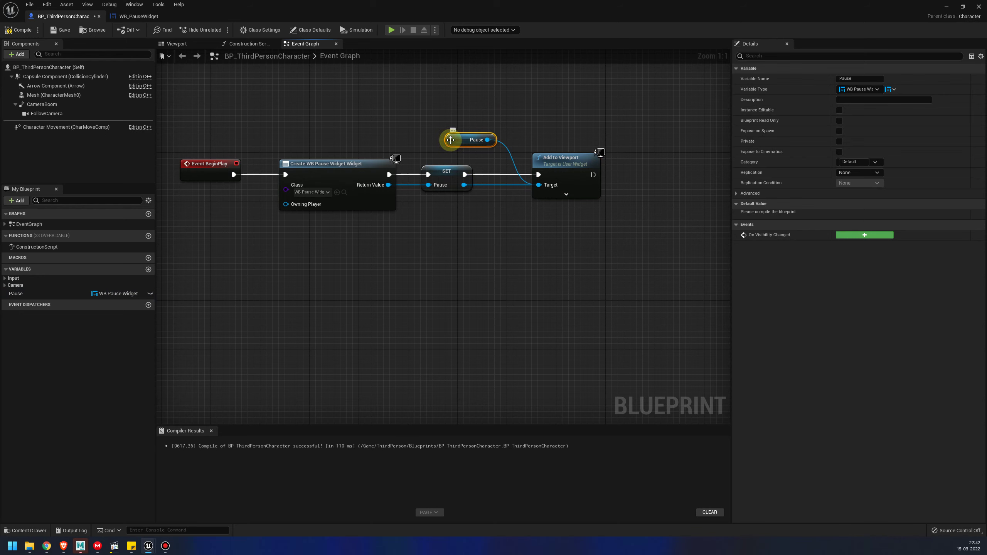
{"action": "key", "text": "Delete"}
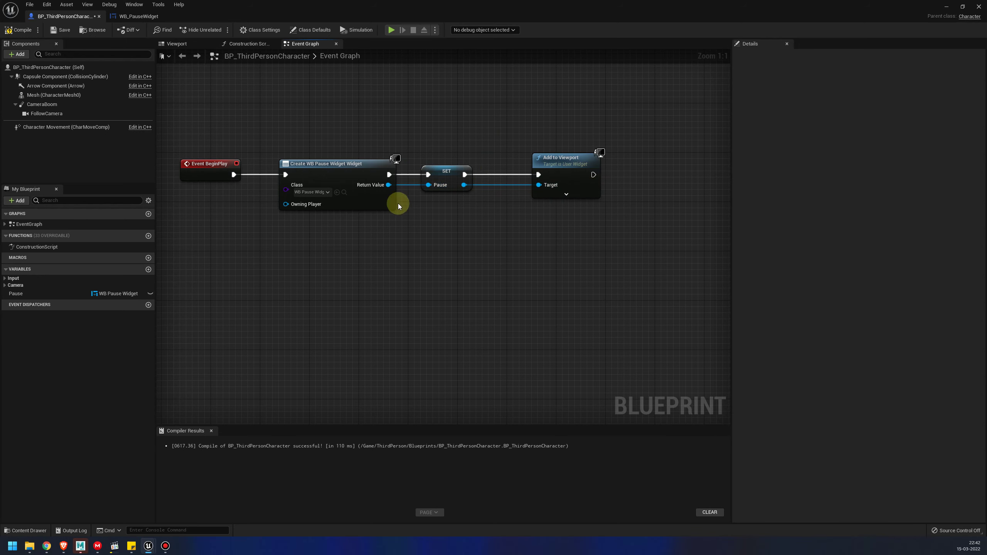
Place a Pause variable getter below Add to Viewport and add a Set Visibility node from it.
{"action": "left_click_drag", "start_coordinate": [15, 293], "coordinate": [475, 154]}
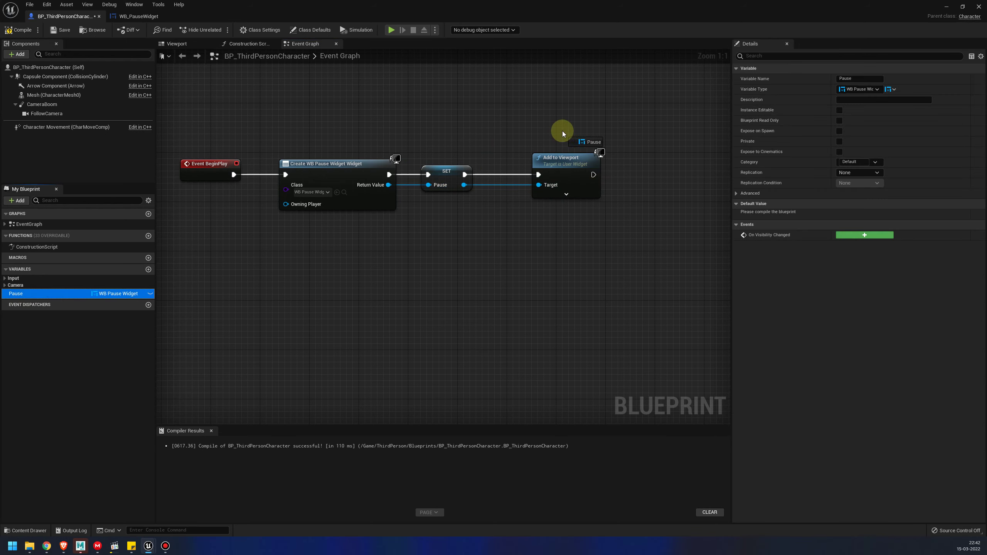
{"action": "left_click_drag", "start_coordinate": [563, 131], "coordinate": [563, 127]}
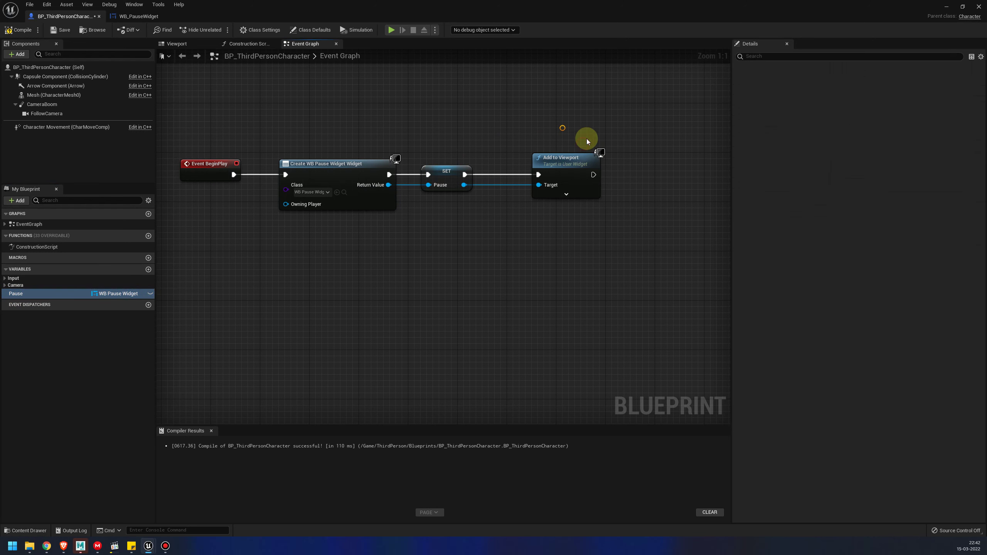
{"action": "mouse_move", "coordinate": [573, 165]}
{"action": "left_mouse_down"}
{"action": "mouse_move", "coordinate": [591, 221]}
{"action": "mouse_move", "coordinate": [641, 169]}
{"action": "left_mouse_up"}
{"action": "type", "text": "setvi"}
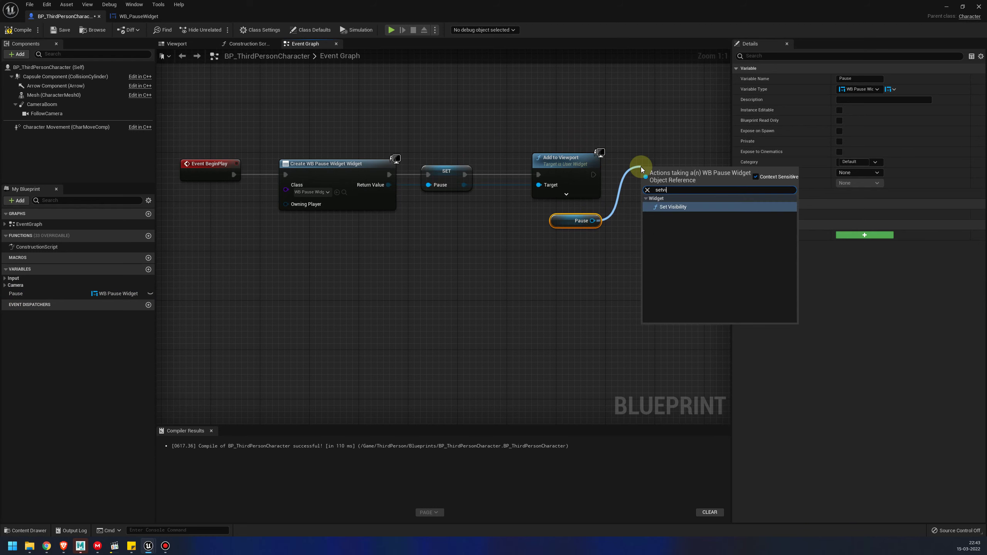
{"action": "key", "text": "Return"}
Chain Set Visibility after Add to Viewport and set its In Visibility to Hidden.
{"action": "right_click_drag", "start_coordinate": [641, 145], "coordinate": [529, 155]}
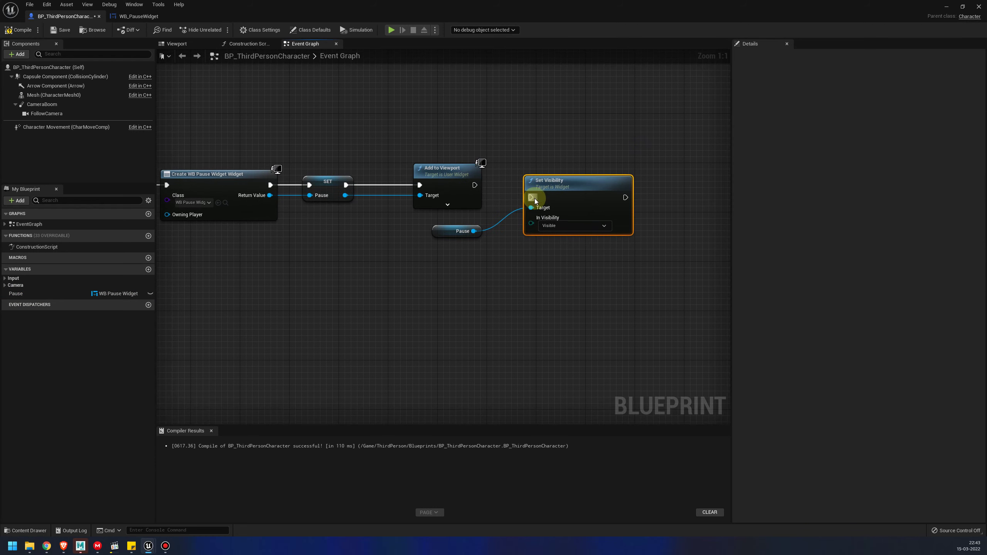
{"action": "left_click_drag", "start_coordinate": [535, 200], "coordinate": [475, 185]}
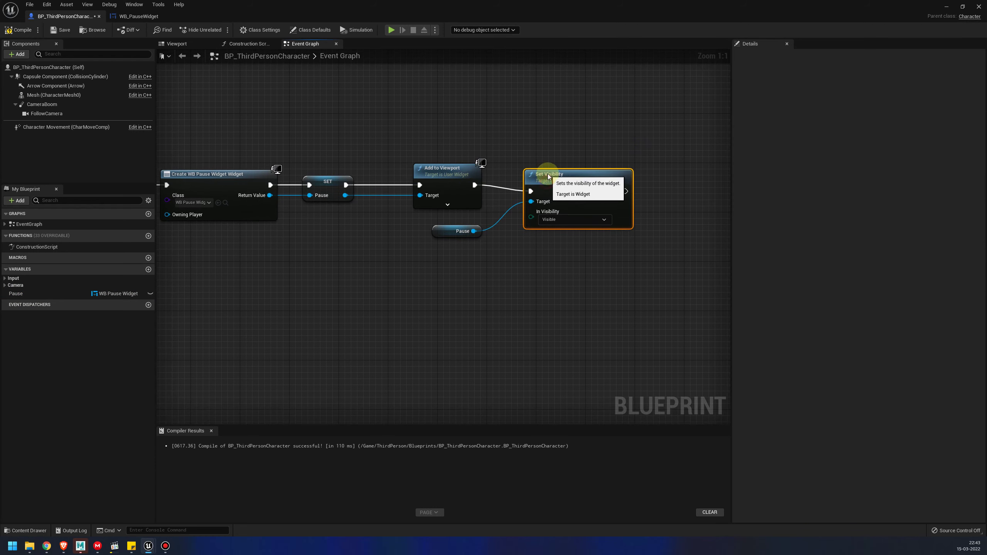
{"action": "left_click_drag", "start_coordinate": [546, 184], "coordinate": [546, 171]}
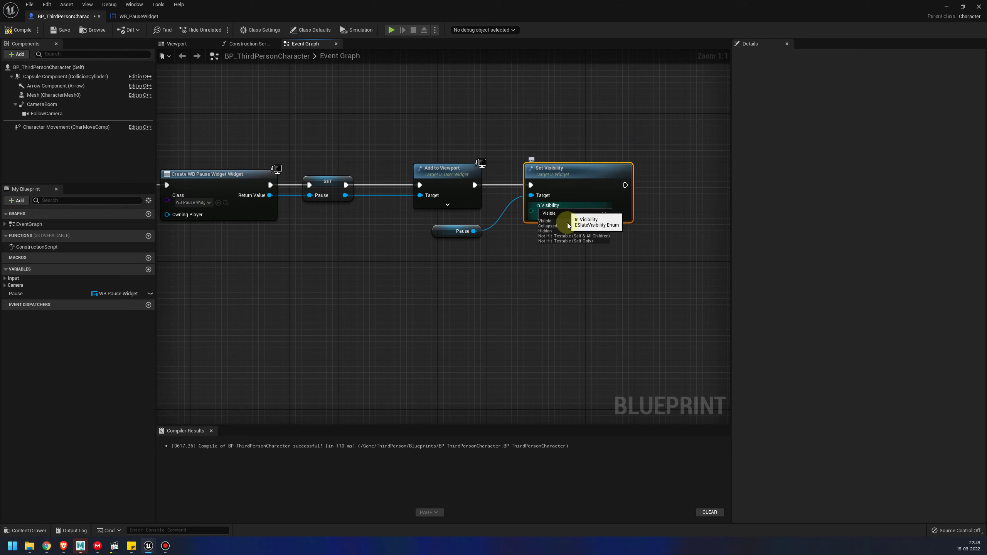
{"action": "left_click", "coordinate": [569, 213]}
{"action": "left_click", "coordinate": [551, 233]}
{"action": "scroll", "coordinate": [551, 233], "scroll_direction": "down", "scroll_amount": 1}
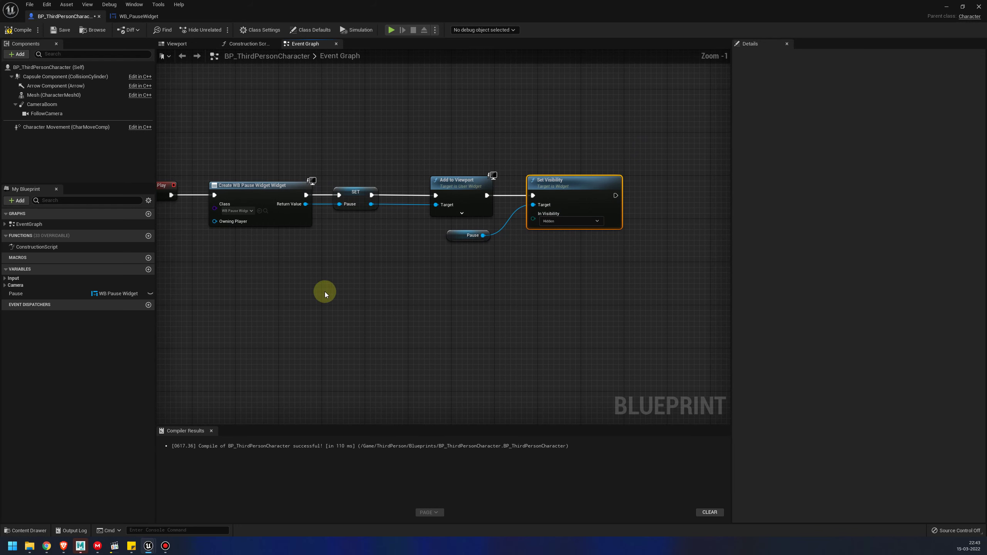
{"action": "right_click_drag", "start_coordinate": [324, 293], "coordinate": [434, 271]}
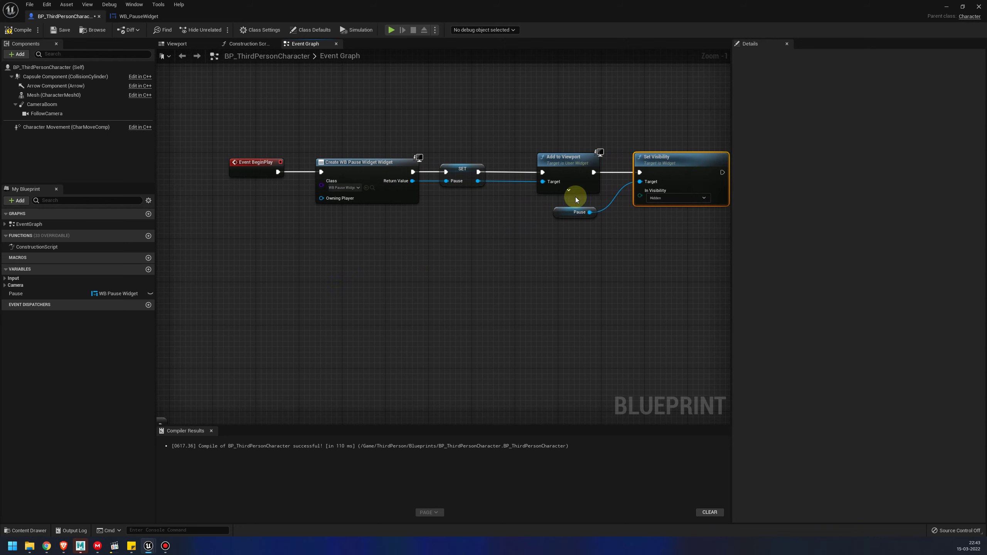
Add an InputAction Pause event via the 'event pau' search and place it below BeginPlay.
{"action": "right_click", "coordinate": [250, 245]}
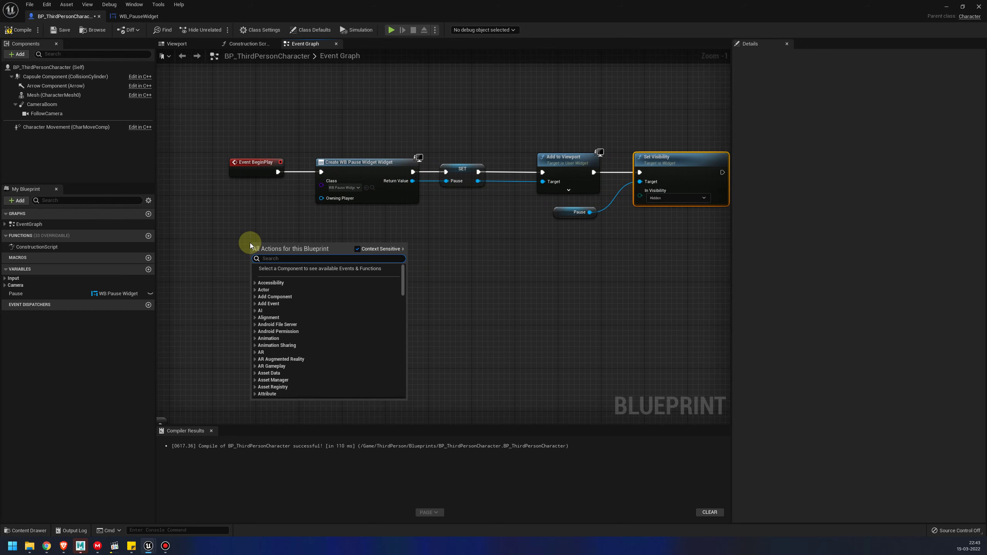
{"action": "type", "text": "in"}
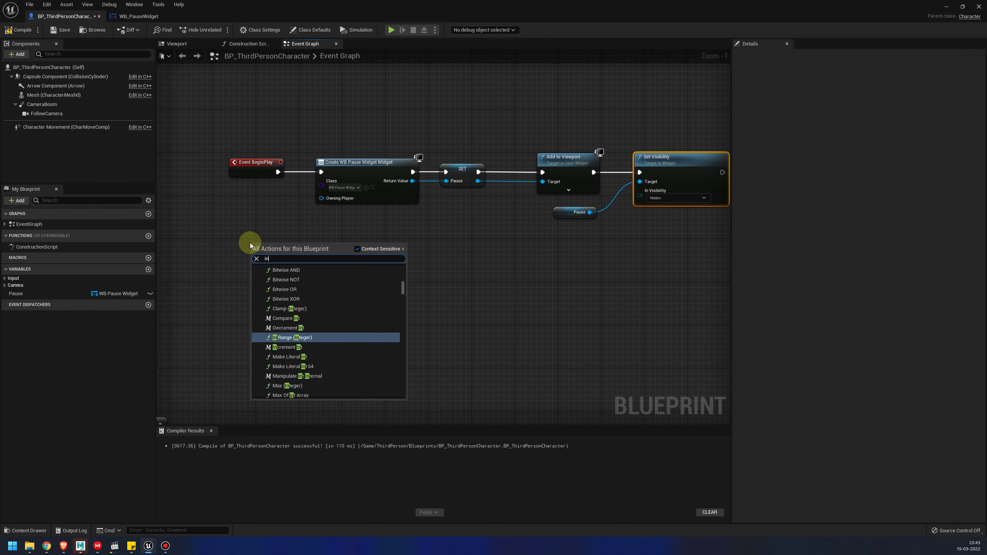
{"action": "key", "text": "BackSpace"}
{"action": "key", "text": "BackSpace"}
{"action": "type", "text": "event"}
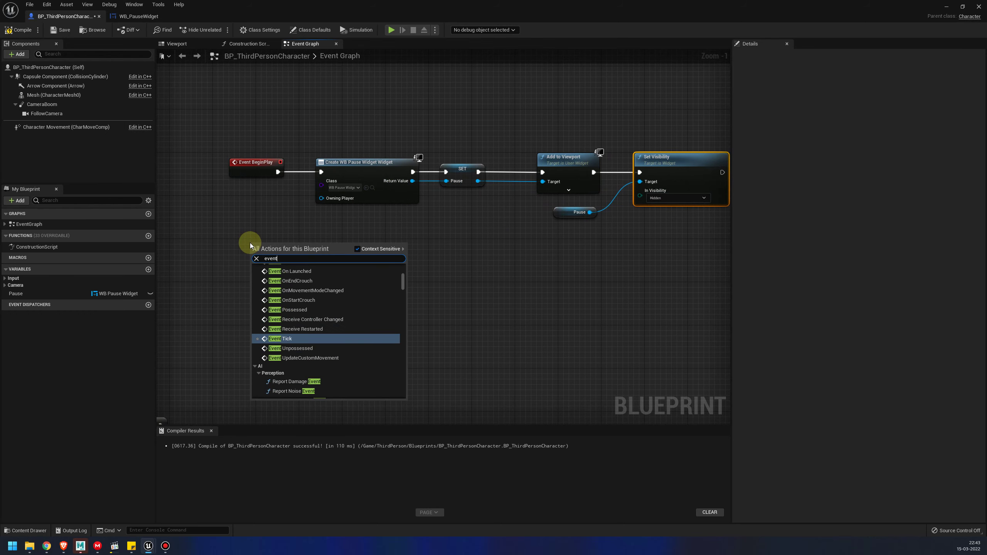
{"action": "type", "text": " pa"}
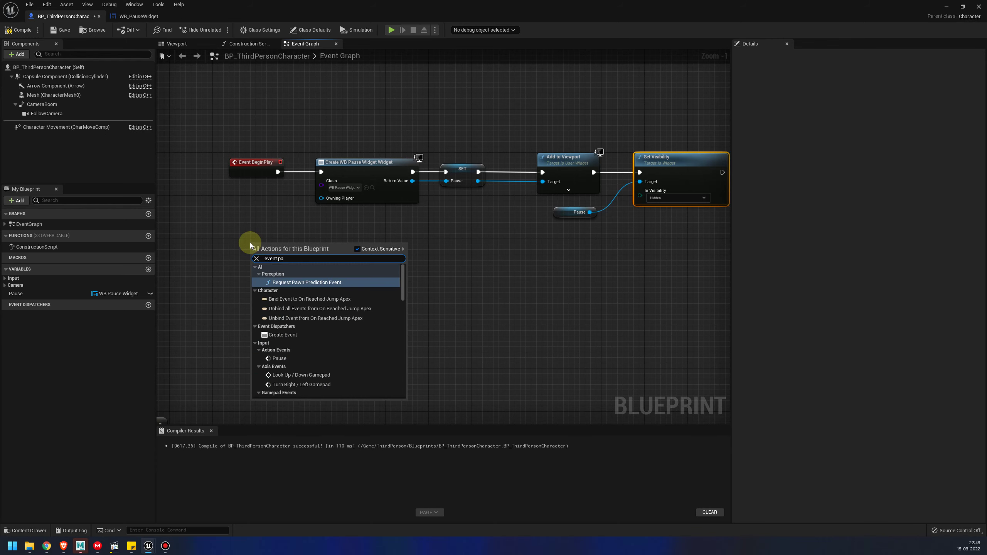
{"action": "type", "text": "u"}
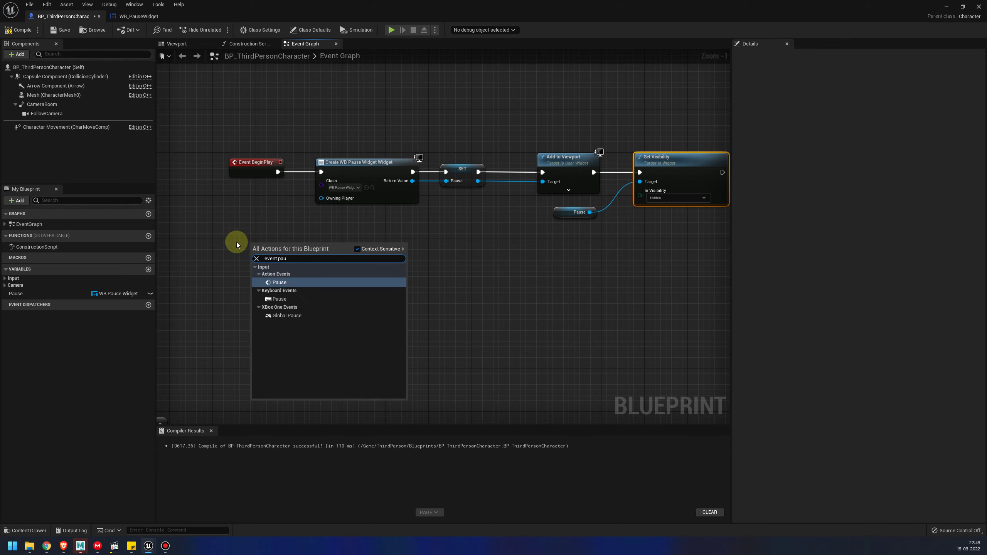
{"action": "left_click", "coordinate": [285, 284]}
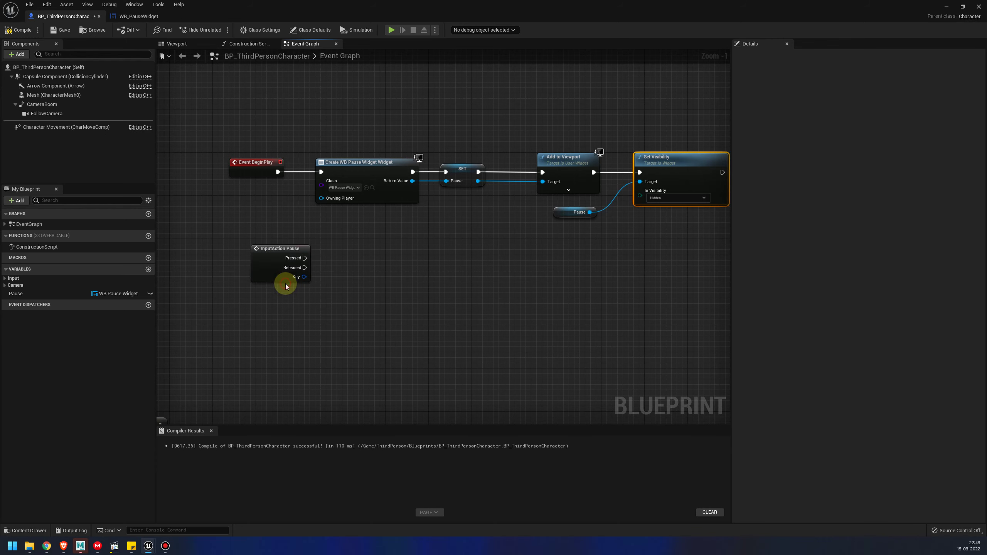
{"action": "left_click_drag", "start_coordinate": [311, 270], "coordinate": [289, 259]}
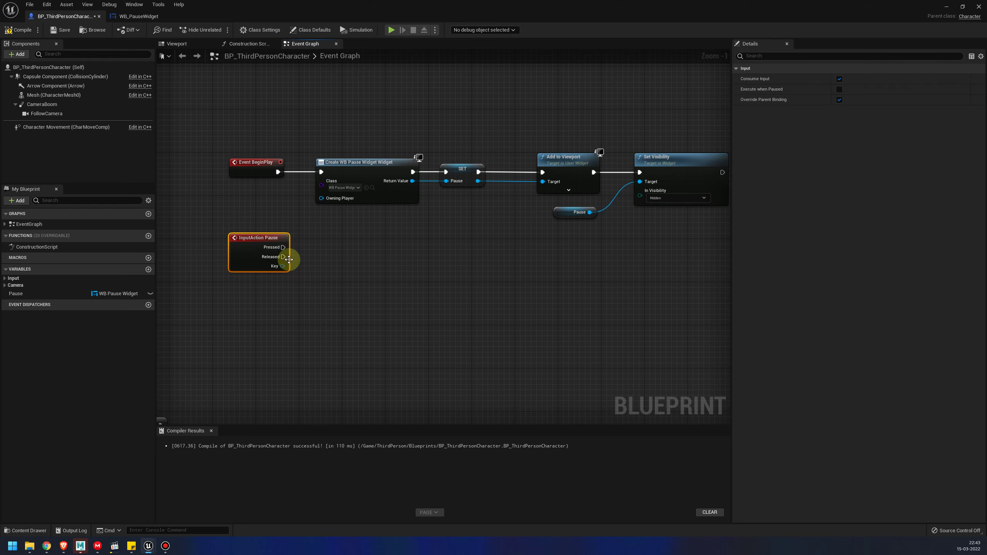
{"action": "scroll", "coordinate": [289, 260], "scroll_direction": "up", "scroll_amount": 1}
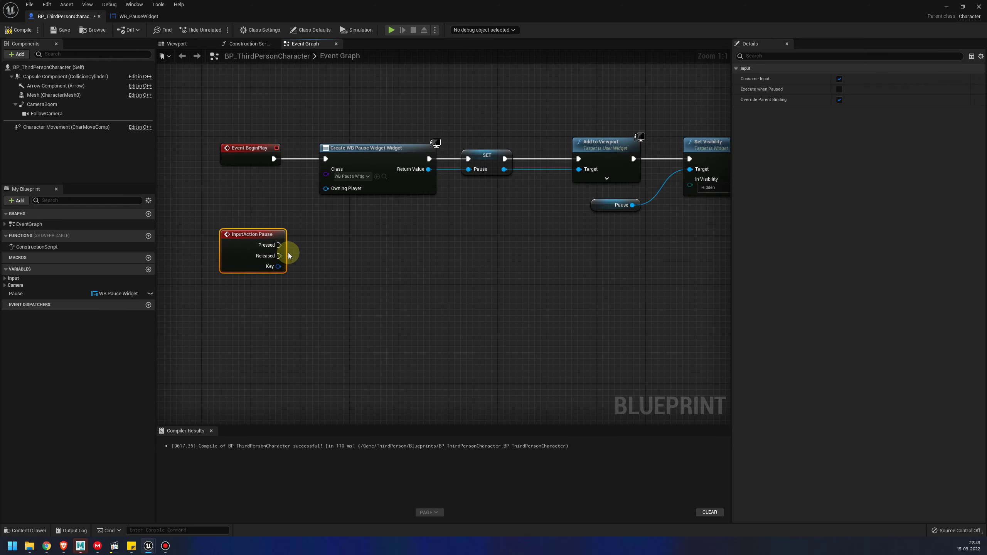
{"action": "left_click_drag", "start_coordinate": [279, 245], "coordinate": [340, 248]}
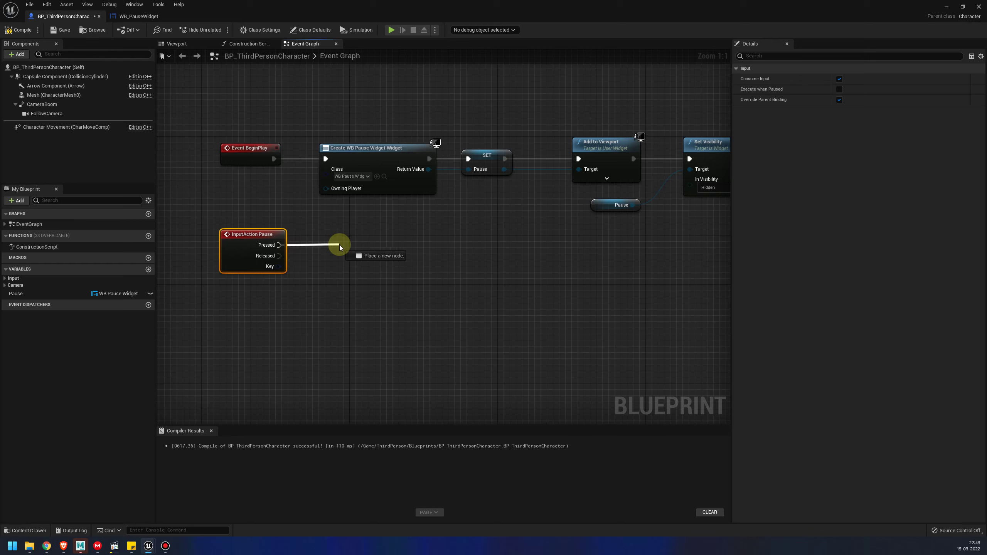
Add a Flip Flop after Pressed and wire its A output to a Set Visibility on Pause.
{"action": "type", "text": "flip"}
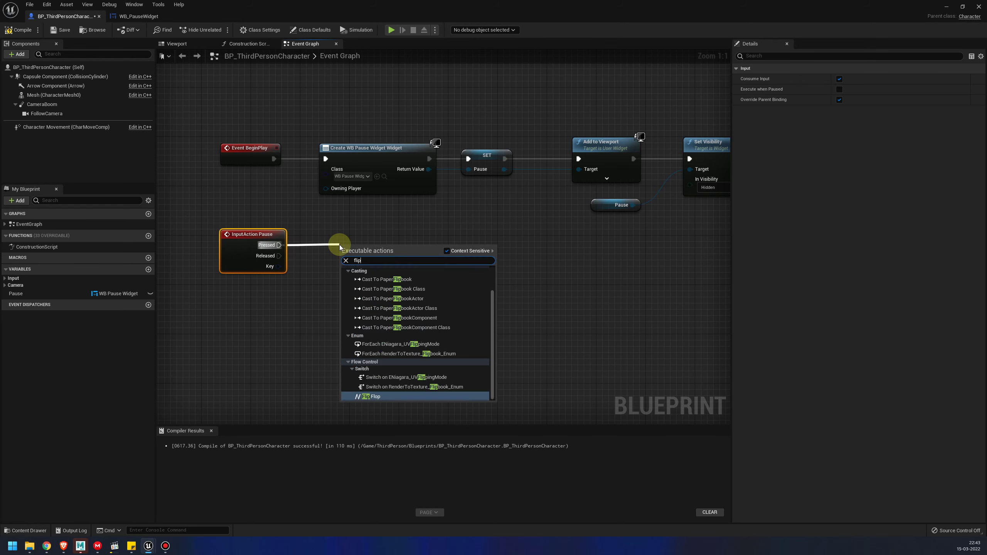
{"action": "key", "text": "Return"}
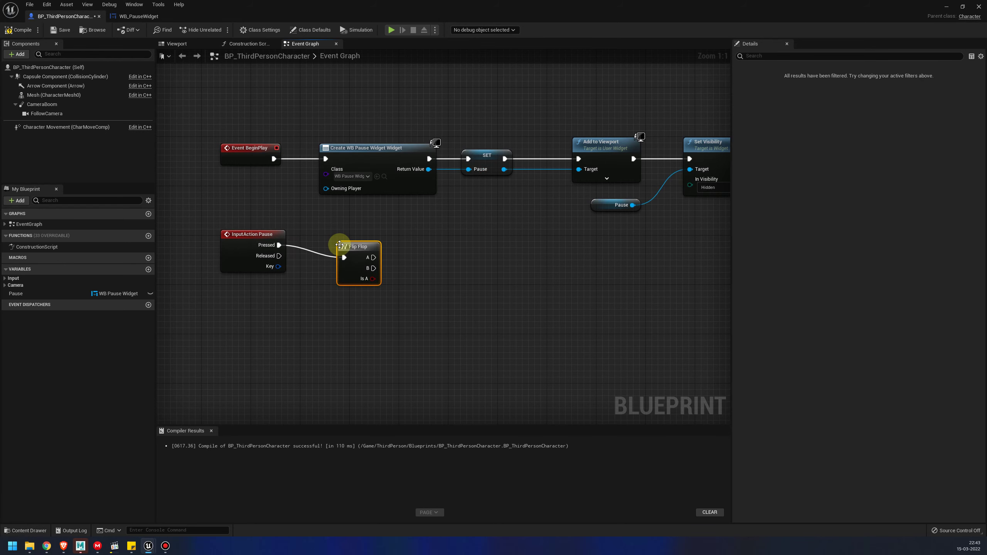
{"action": "left_click_drag", "start_coordinate": [368, 253], "coordinate": [356, 241]}
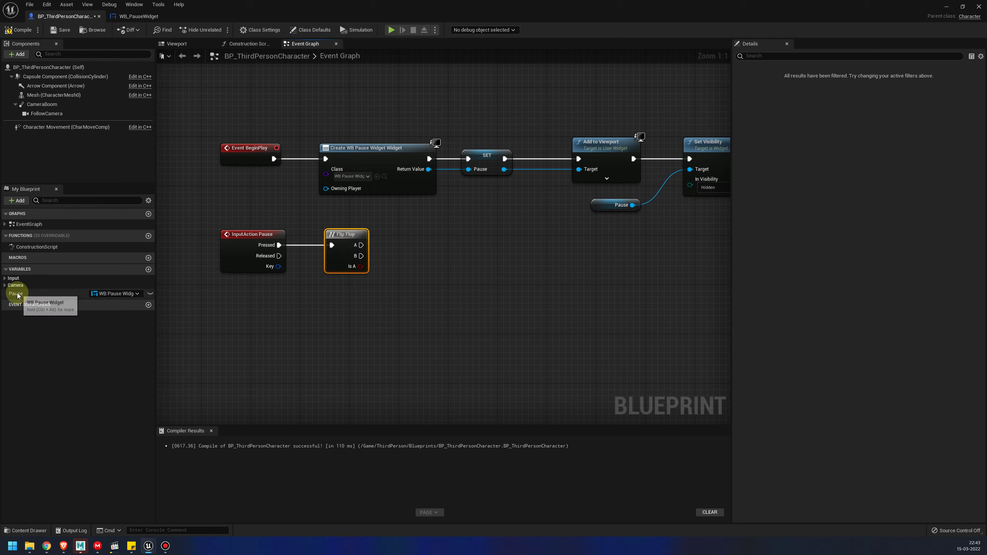
{"action": "mouse_move", "coordinate": [15, 294]}
{"action": "left_mouse_down"}
{"action": "mouse_move", "coordinate": [361, 278]}
{"action": "mouse_move", "coordinate": [374, 296]}
{"action": "mouse_move", "coordinate": [418, 263]}
{"action": "left_mouse_up"}
{"action": "left_click", "coordinate": [384, 293]}
{"action": "type", "text": "set vis"}
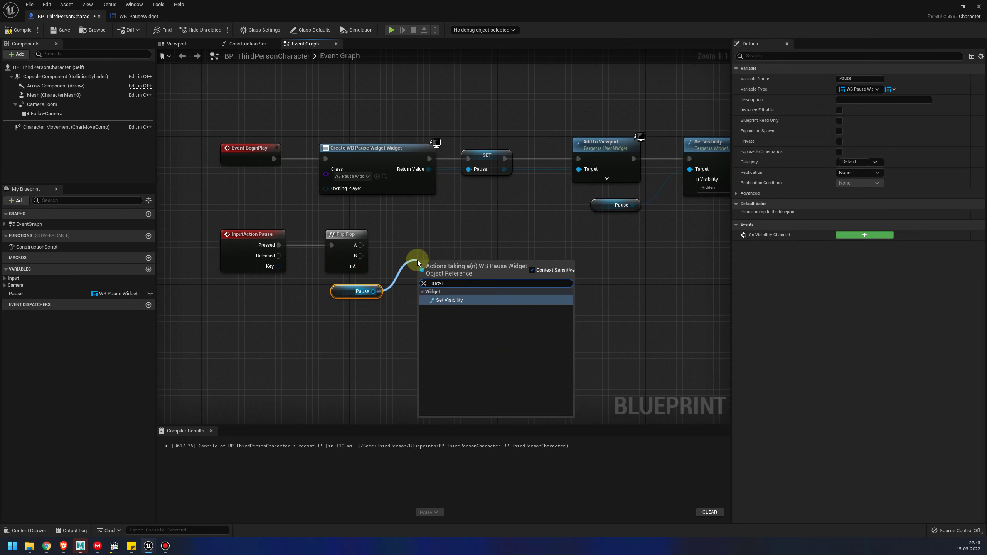
{"action": "key", "text": "Return"}
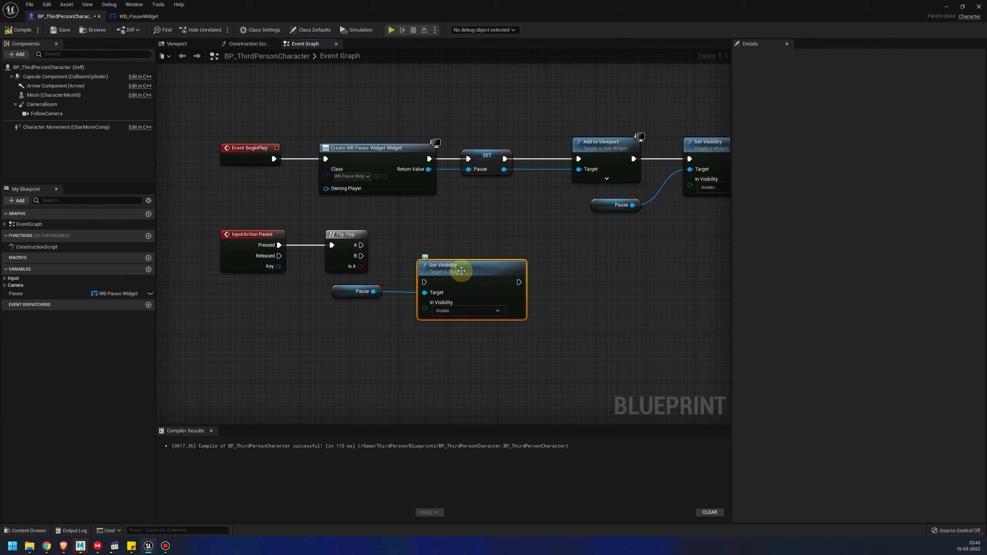
{"action": "left_click_drag", "start_coordinate": [464, 271], "coordinate": [470, 240]}
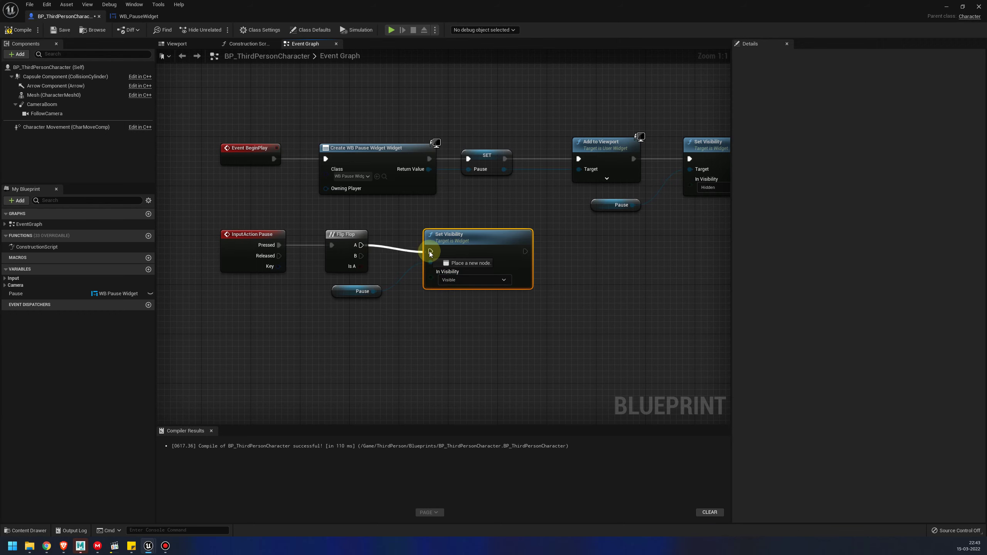
{"action": "mouse_move", "coordinate": [368, 244]}
{"action": "left_mouse_down"}
{"action": "mouse_move", "coordinate": [430, 251]}
{"action": "mouse_move", "coordinate": [458, 225]}
{"action": "mouse_move", "coordinate": [465, 231]}
{"action": "left_mouse_up"}
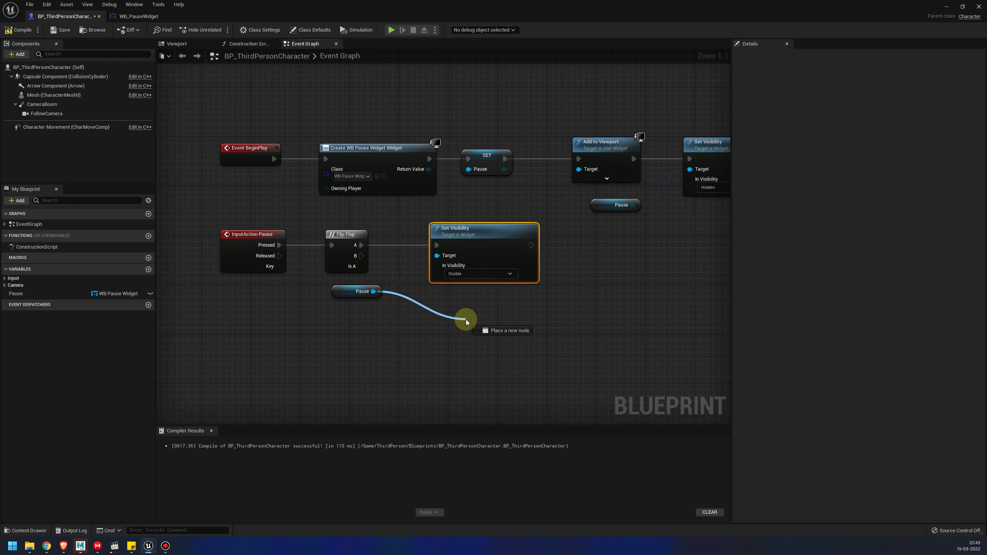
Wire Flip Flop B to a second Pause Set Visibility set to Hidden, then compile.
{"action": "mouse_move", "coordinate": [374, 291]}
{"action": "left_mouse_down"}
{"action": "mouse_move", "coordinate": [466, 320]}
{"action": "mouse_move", "coordinate": [449, 296]}
{"action": "left_mouse_up"}
{"action": "type", "text": "set vis"}
{"action": "key", "text": "Return"}
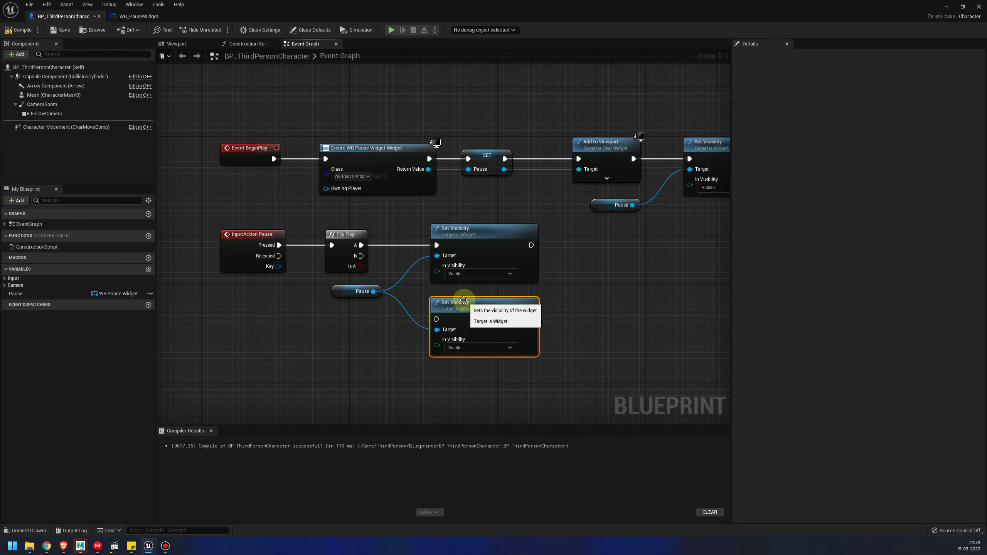
{"action": "left_click_drag", "start_coordinate": [360, 256], "coordinate": [437, 320]}
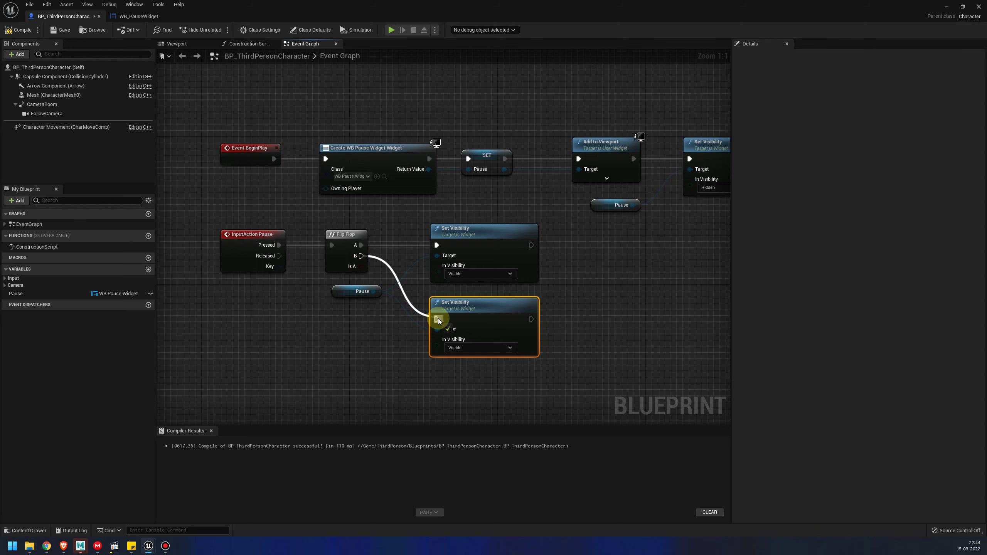
{"action": "left_click", "coordinate": [466, 348]}
{"action": "left_click", "coordinate": [458, 367]}
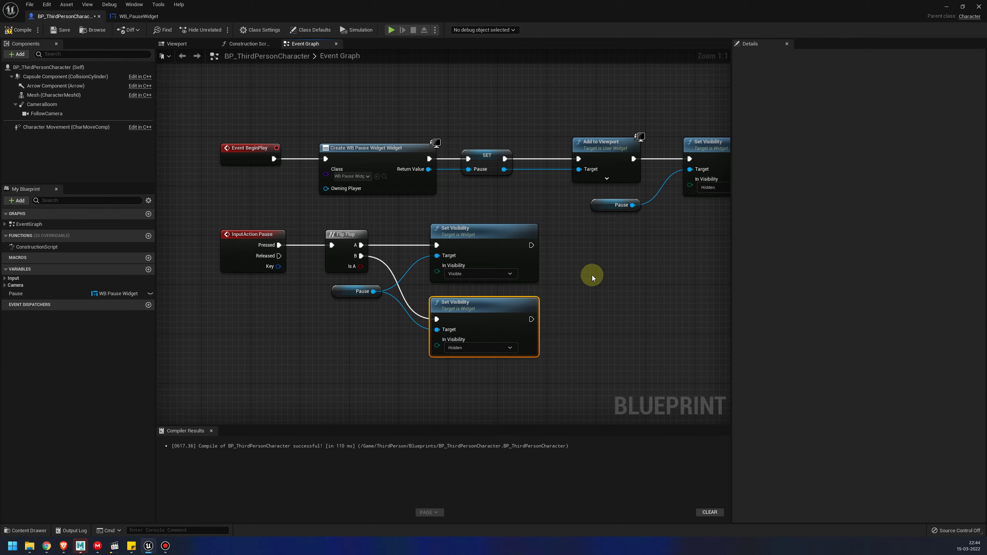
{"action": "scroll", "coordinate": [434, 214], "scroll_direction": "down", "scroll_amount": 1}
{"action": "scroll", "coordinate": [474, 110], "scroll_direction": "down", "scroll_amount": 1}
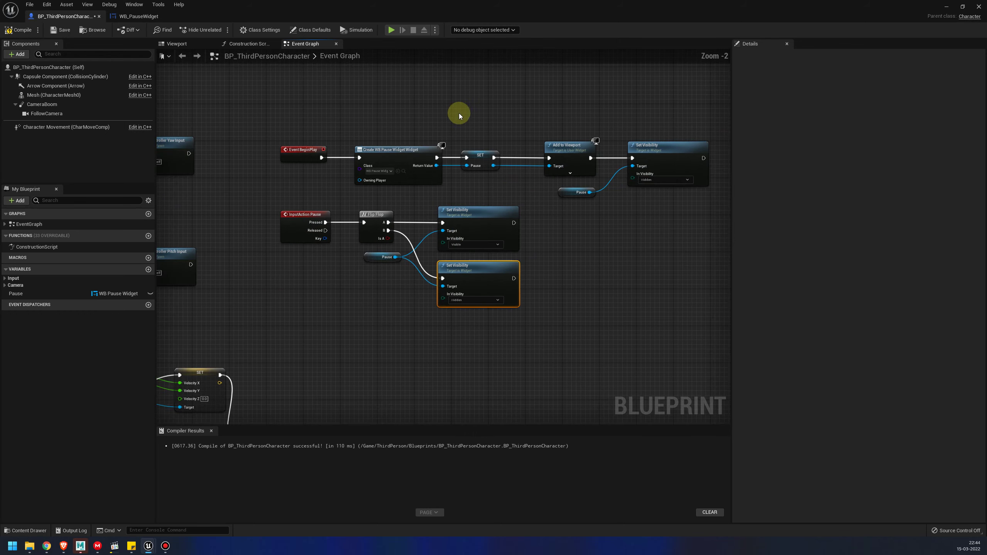
{"action": "left_click", "coordinate": [18, 30]}
Save the character blueprint and bring the level editor to the front.
{"action": "left_click", "coordinate": [61, 30]}
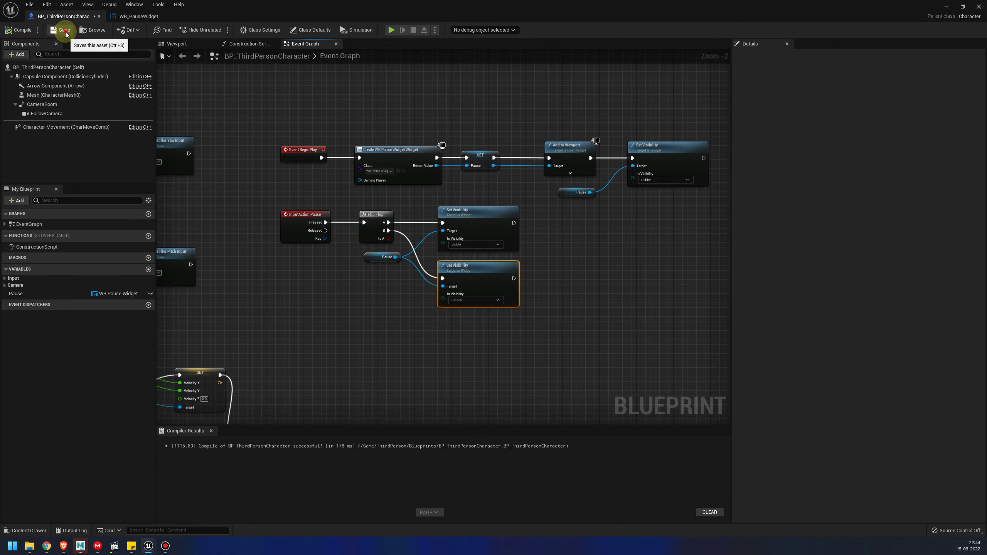
{"action": "double_click", "coordinate": [321, 4]}
{"action": "left_click", "coordinate": [413, 77]}
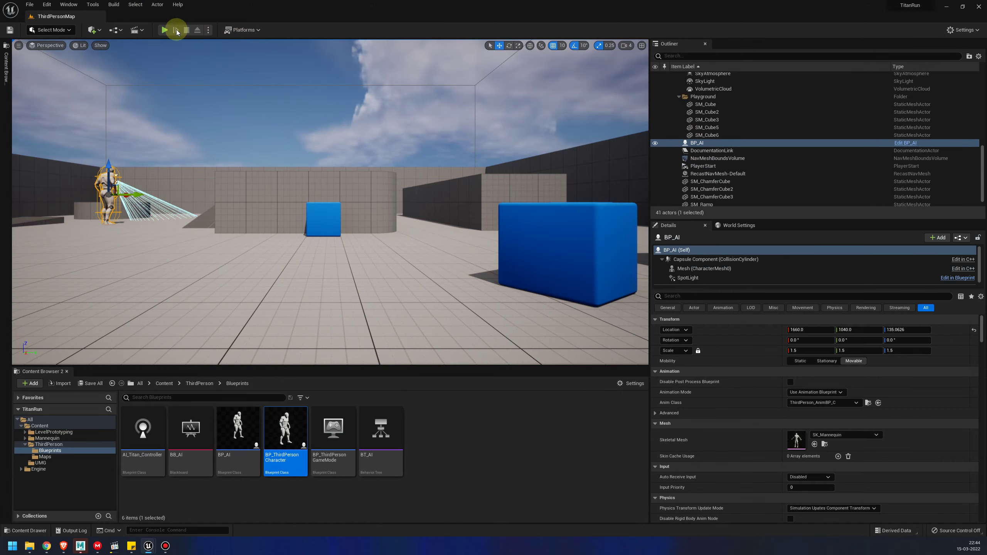
Play the level, move the character around testing the Pause text, then stop with Esc.
{"action": "left_click", "coordinate": [164, 30]}
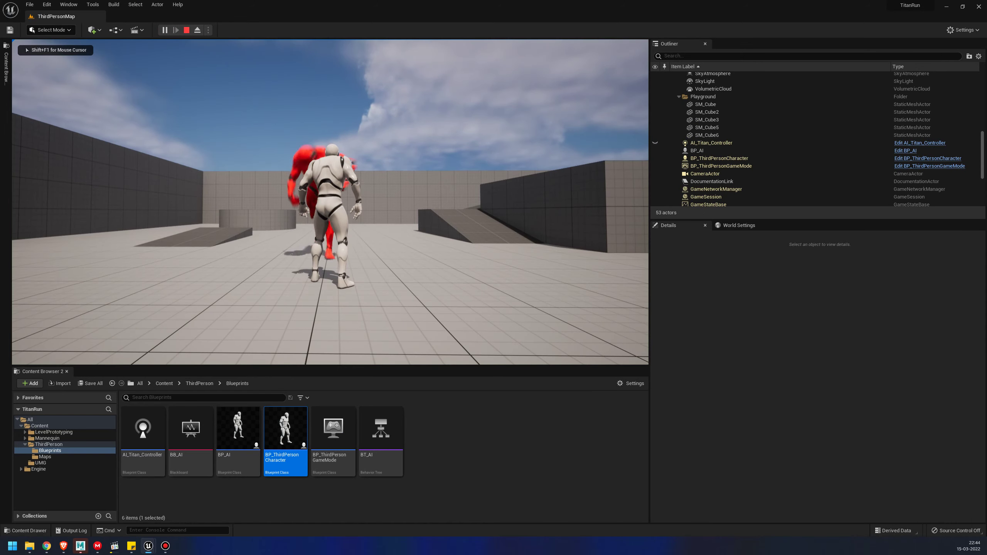
{"action": "key", "text": "w"}
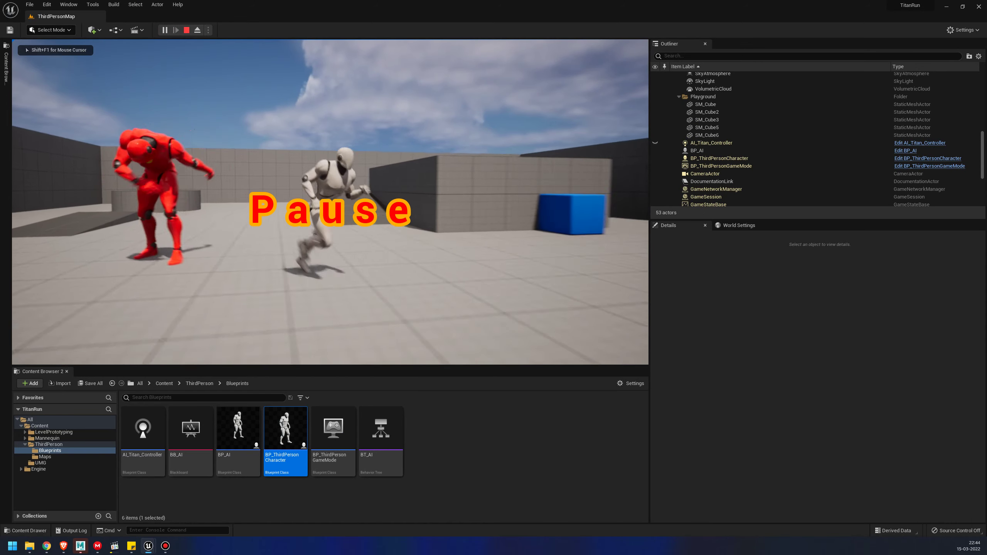
{"action": "key", "text": "space"}
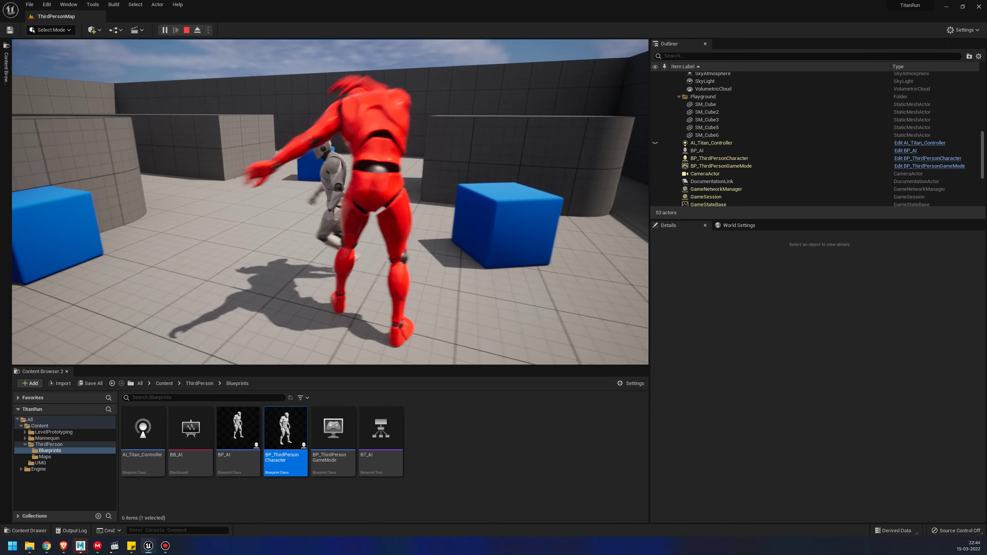
{"action": "key", "text": "w"}
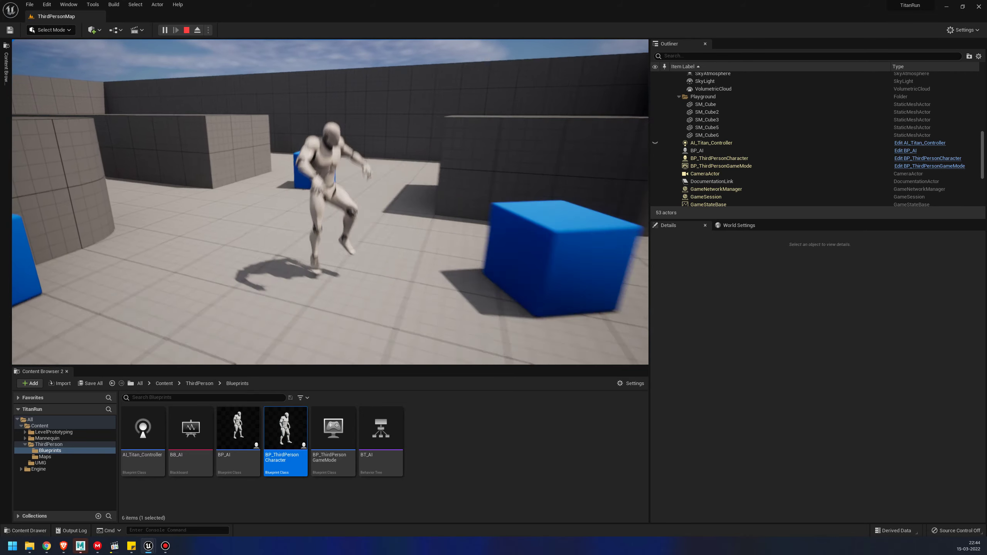
{"action": "key", "text": "Escape"}
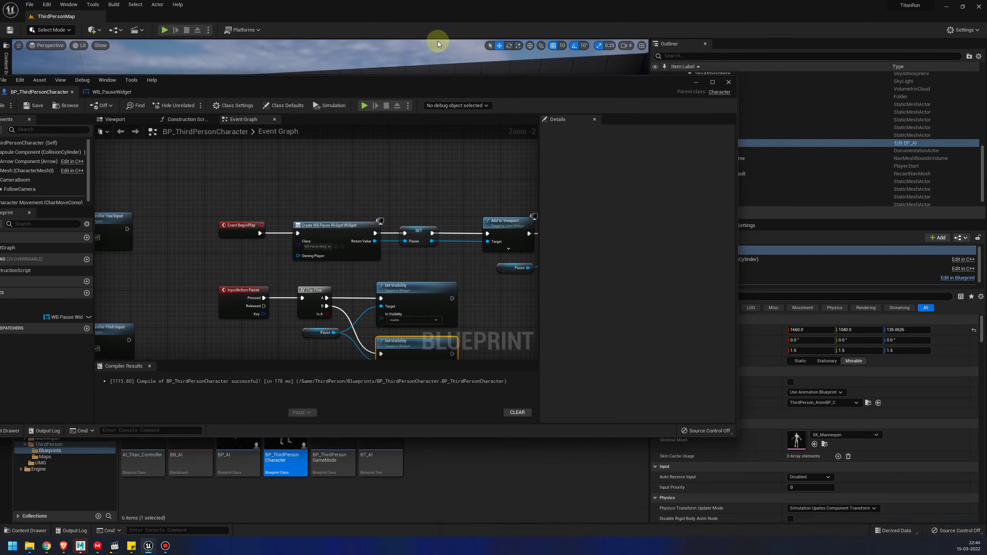
Add Set Game Paused after the Visible branch's Set Visibility with Paused ticked.
{"action": "scroll", "coordinate": [529, 221], "scroll_direction": "up", "scroll_amount": 1}
{"action": "scroll", "coordinate": [532, 223], "scroll_direction": "up", "scroll_amount": 1}
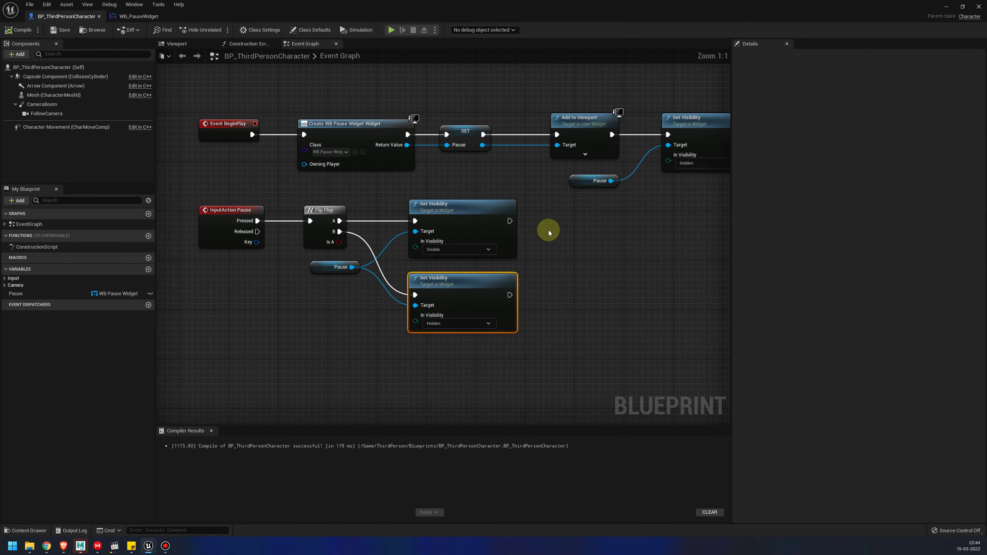
{"action": "right_click_drag", "start_coordinate": [546, 230], "coordinate": [468, 240]}
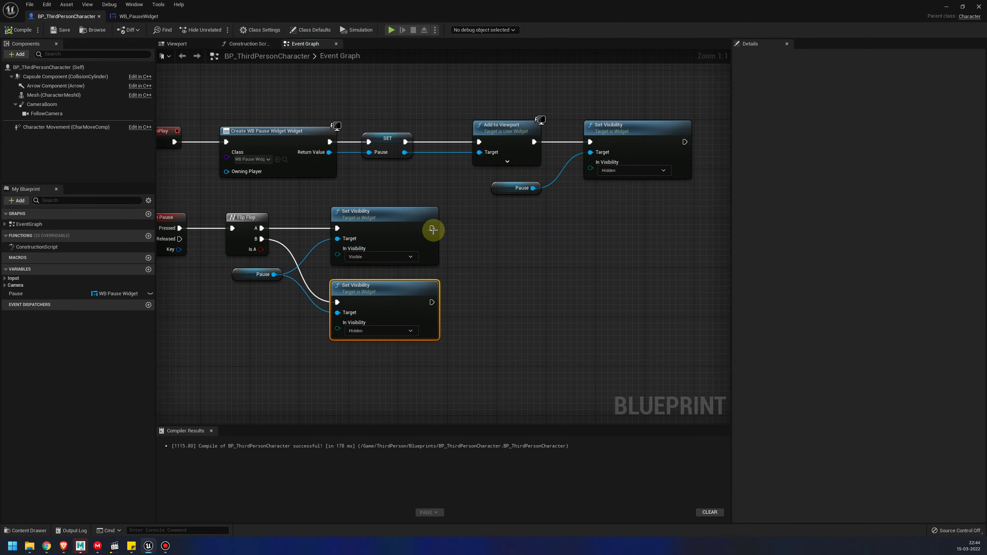
{"action": "left_click_drag", "start_coordinate": [432, 228], "coordinate": [486, 236]}
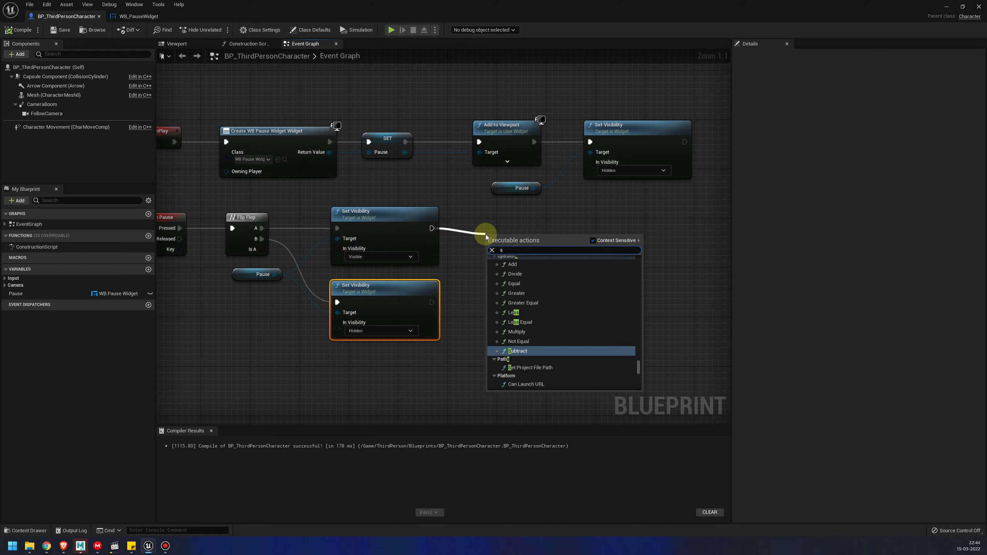
{"action": "type", "text": "gamepa"}
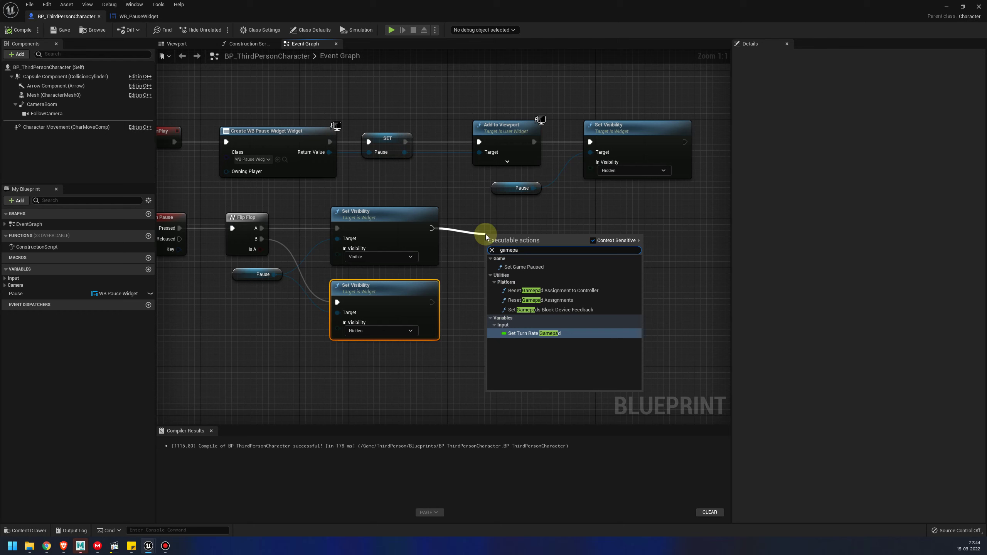
{"action": "left_click", "coordinate": [521, 267]}
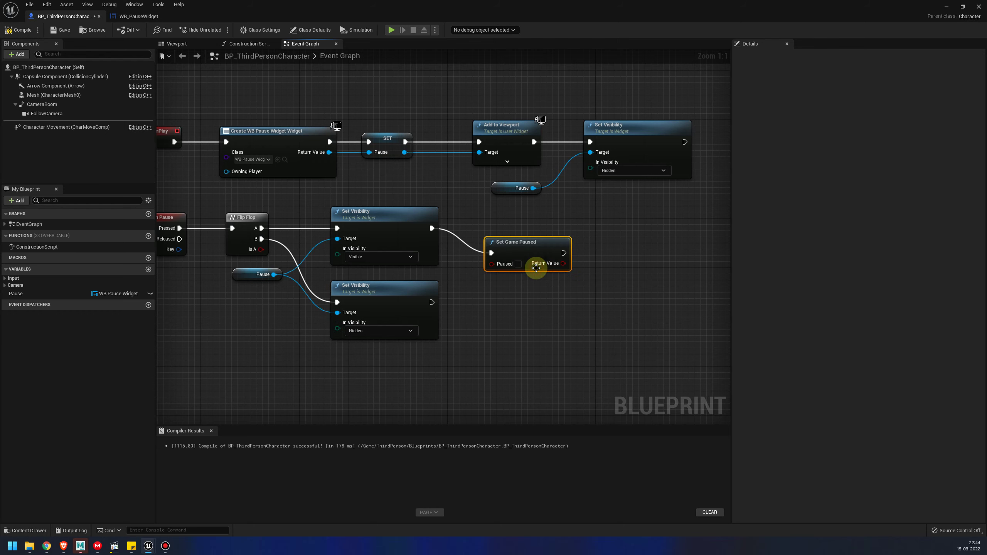
{"action": "left_click", "coordinate": [518, 266]}
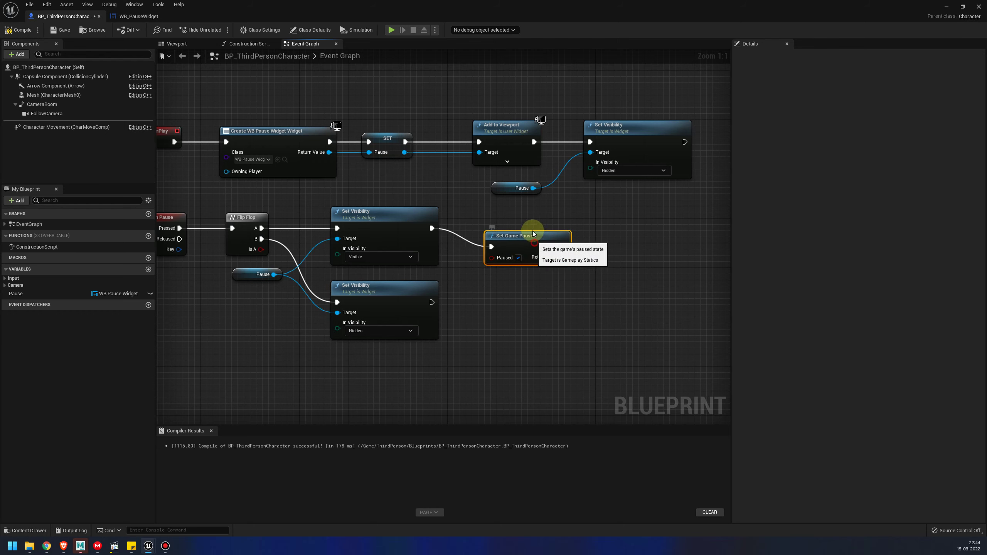
{"action": "mouse_move", "coordinate": [535, 242]}
{"action": "left_mouse_down"}
{"action": "mouse_move", "coordinate": [522, 223]}
{"action": "mouse_move", "coordinate": [535, 218]}
{"action": "left_mouse_up"}
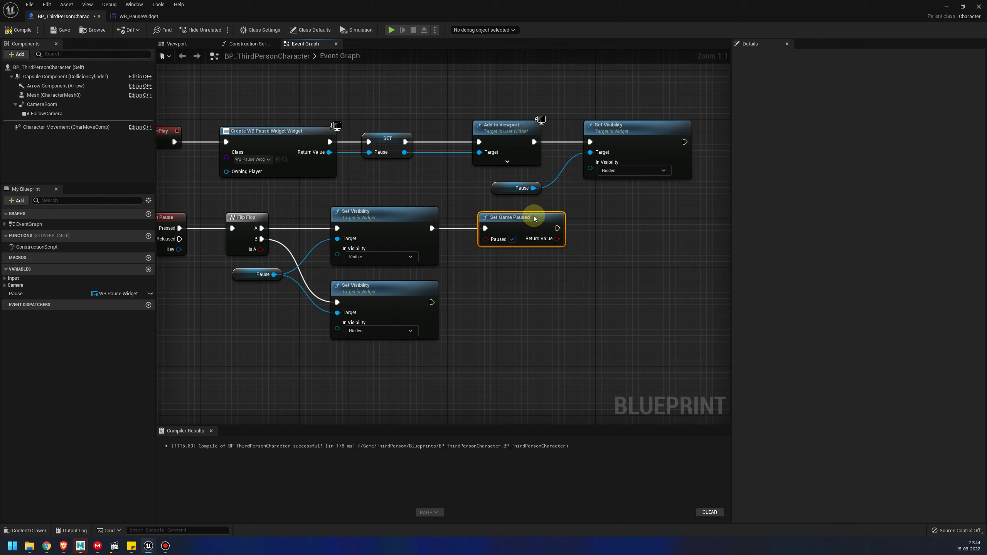
Add an unticked Set Game Paused after the Hidden branch and save the blueprint.
{"action": "left_click_drag", "start_coordinate": [431, 303], "coordinate": [524, 307]}
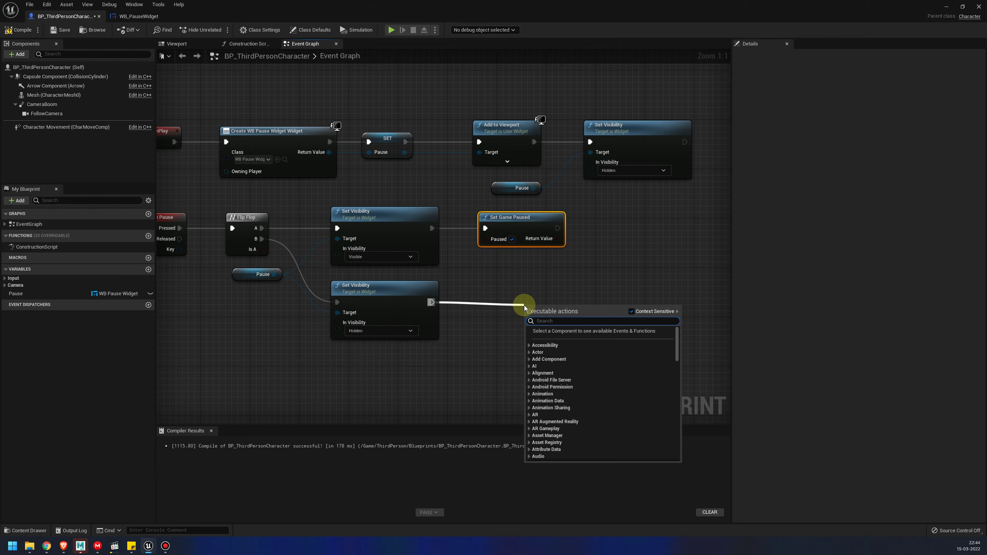
{"action": "type", "text": "set game paused"}
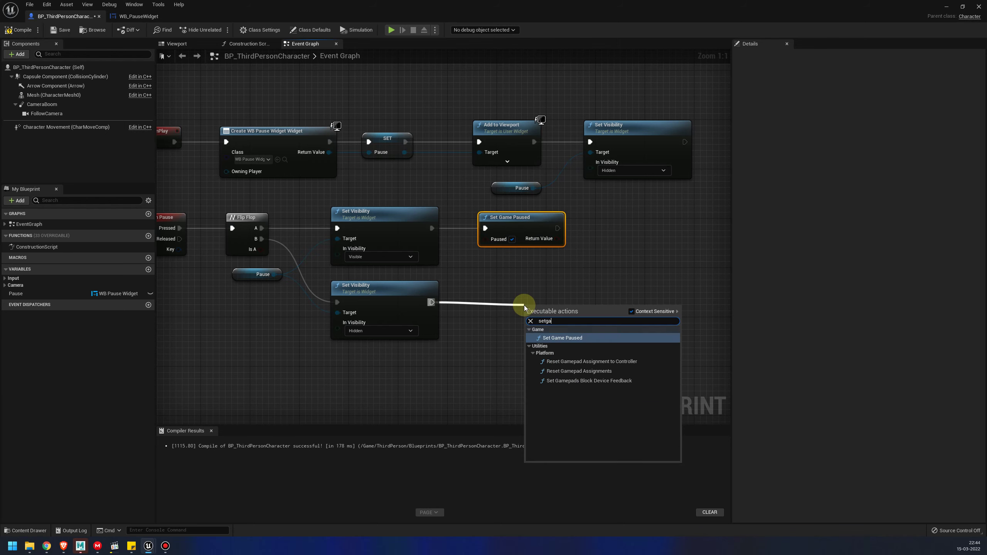
{"action": "key", "text": "Return"}
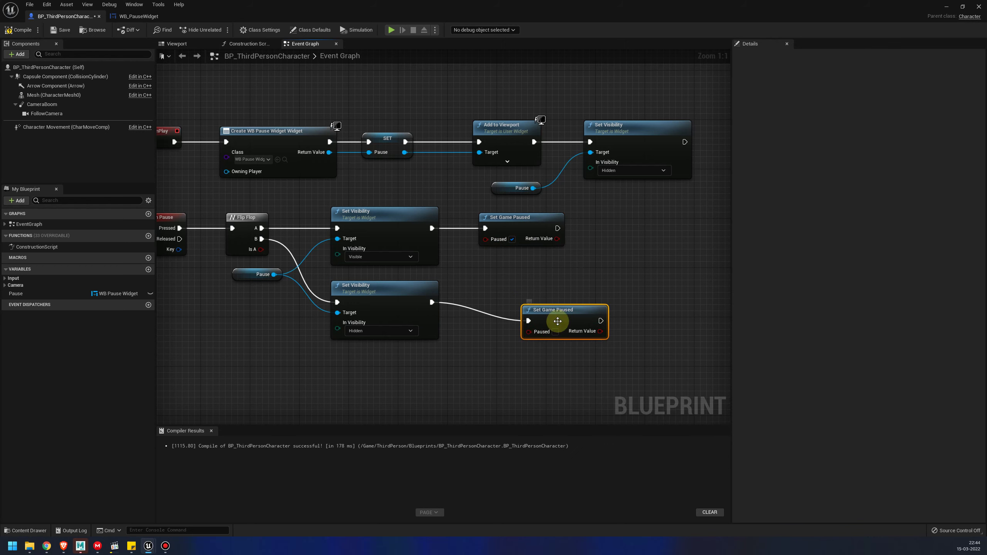
{"action": "left_click_drag", "start_coordinate": [560, 311], "coordinate": [513, 293]}
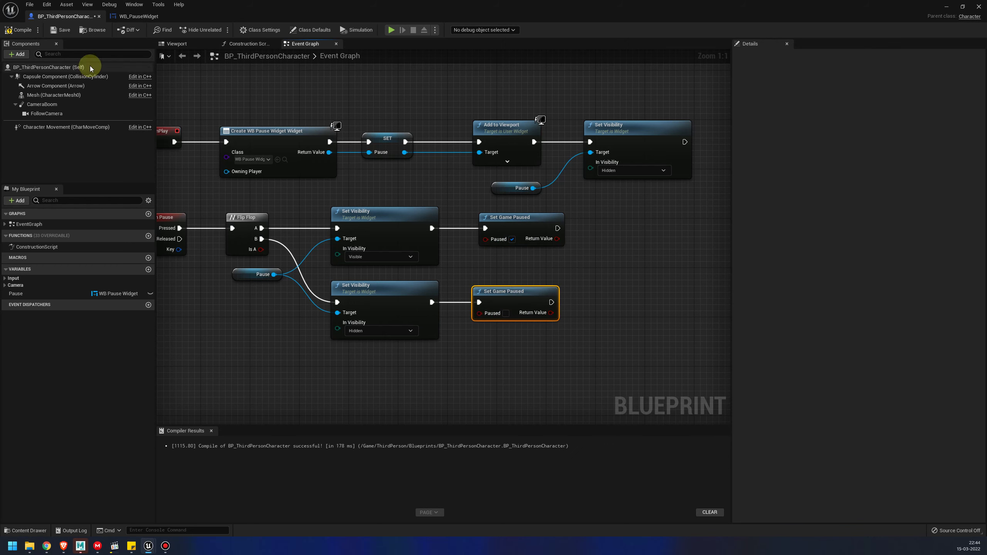
{"action": "left_click", "coordinate": [62, 31]}
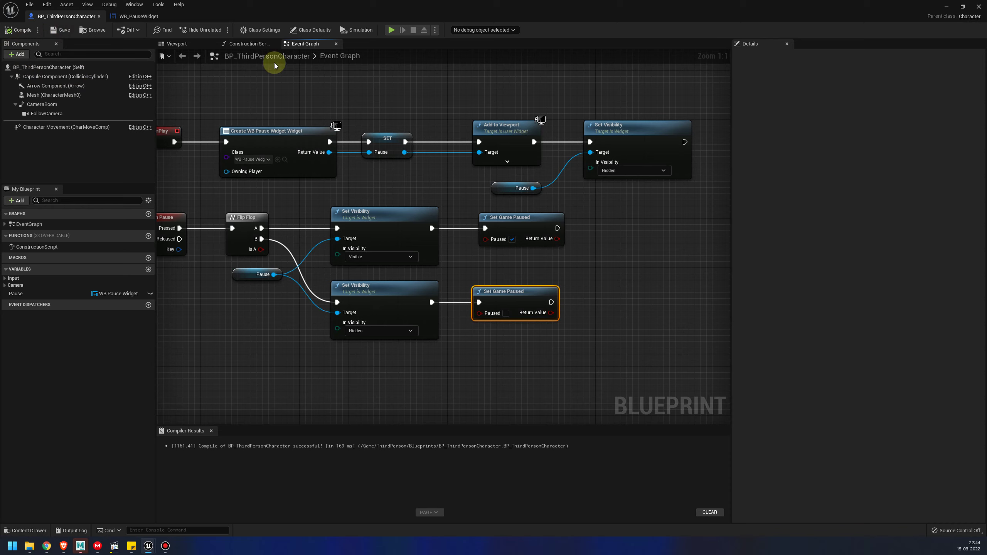
Play the level, press P to freeze the game with the Pause text, then stop with Esc.
{"action": "left_click_drag", "start_coordinate": [332, 3], "coordinate": [523, 62]}
{"action": "left_click", "coordinate": [285, 73]}
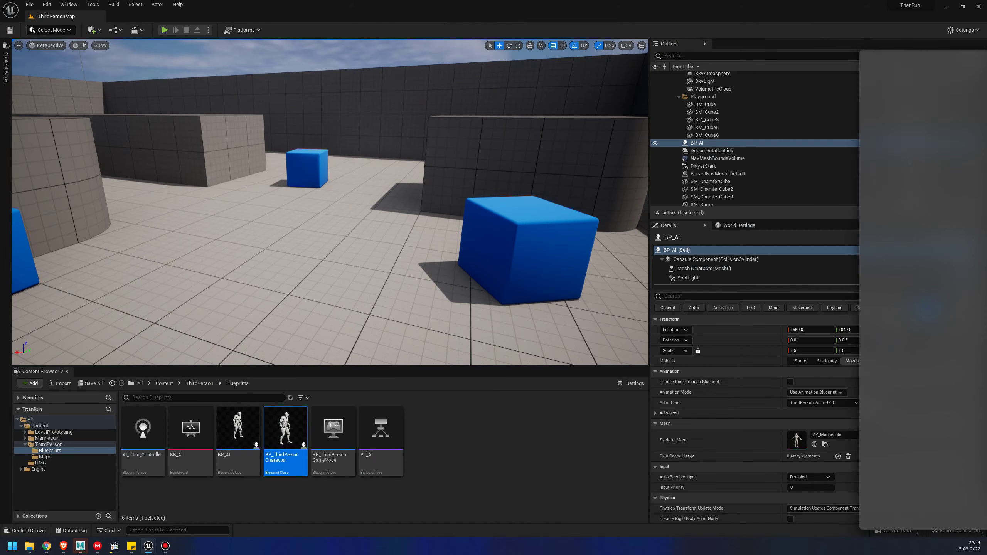
{"action": "left_click", "coordinate": [163, 32]}
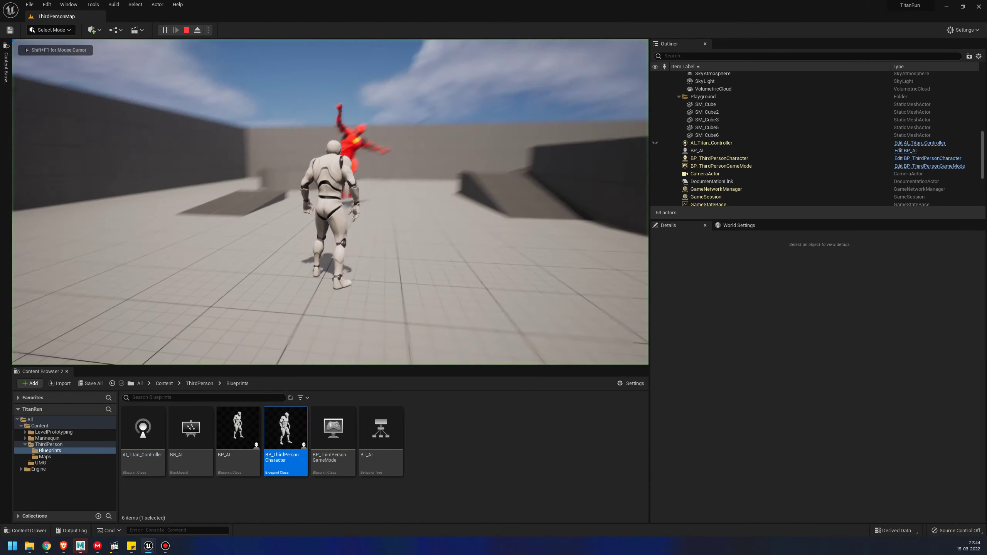
{"action": "key", "text": "p"}
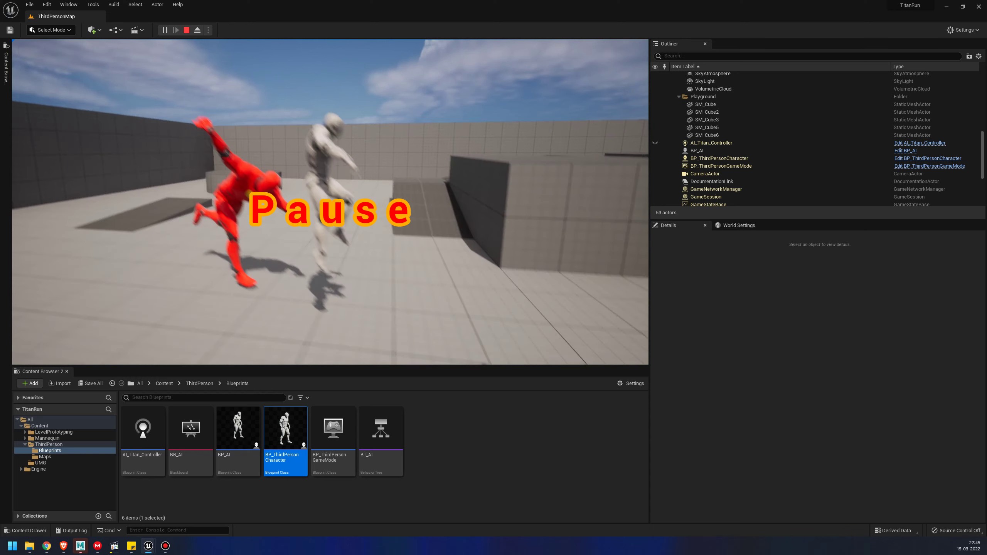
{"action": "key", "text": "Escape"}
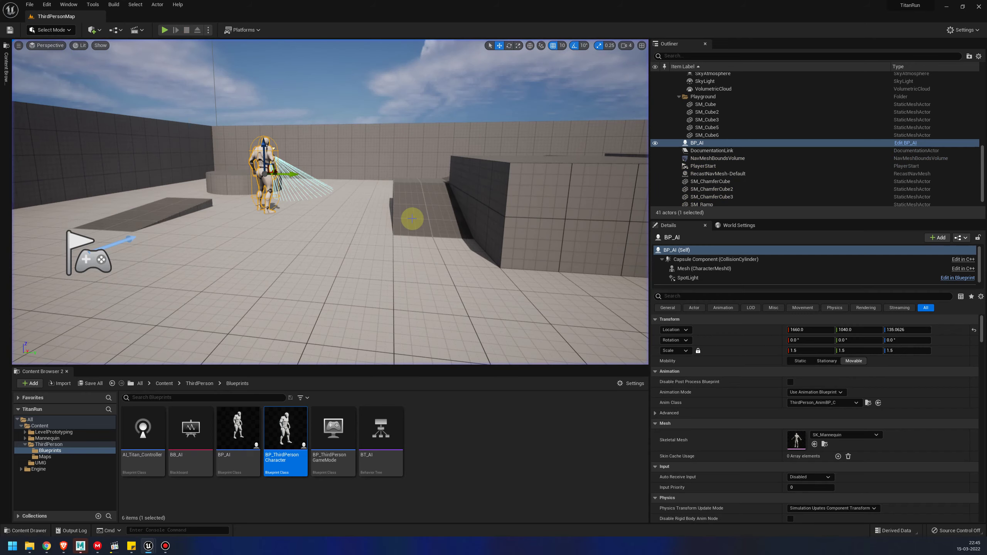
{"action": "key", "text": "alt+Tab"}
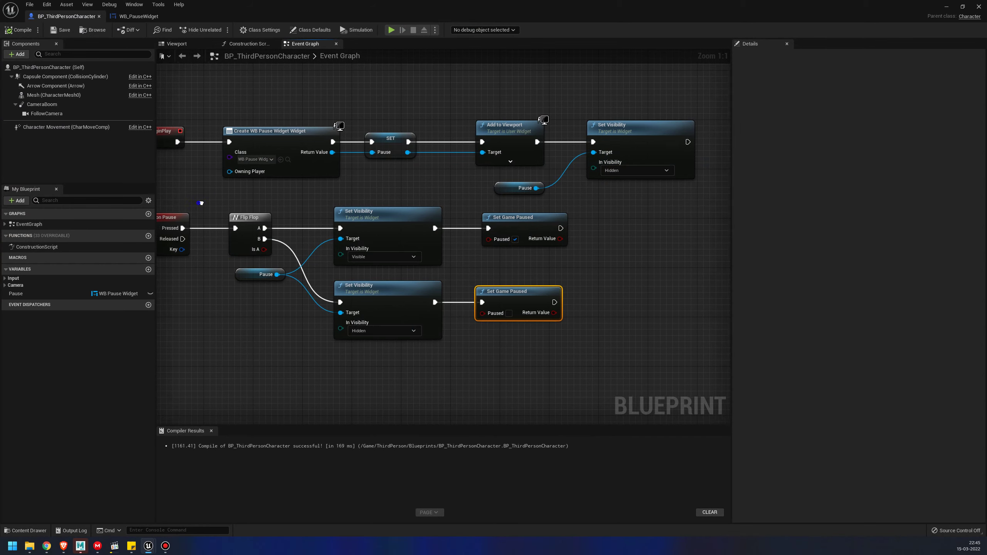
{"action": "right_click_drag", "start_coordinate": [162, 213], "coordinate": [214, 205]}
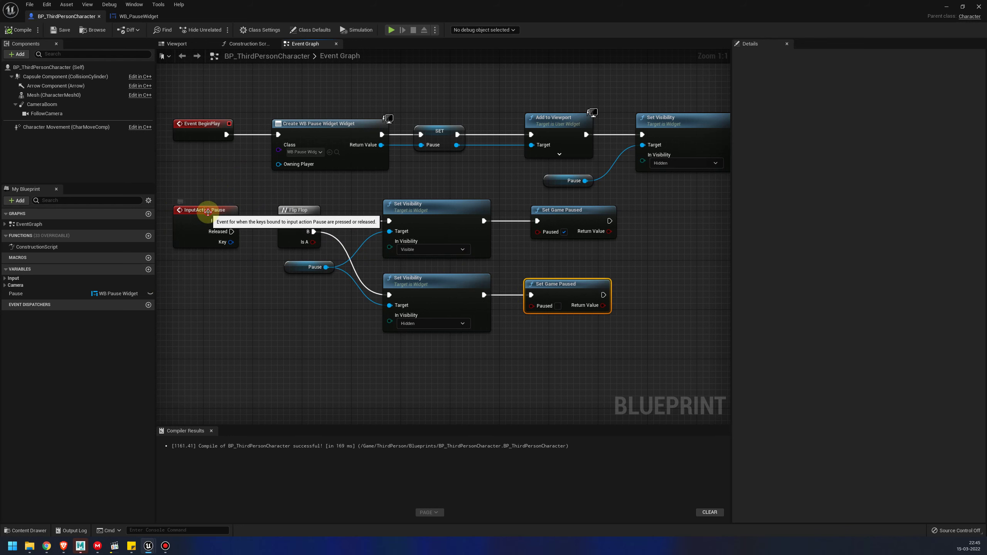
{"action": "left_click", "coordinate": [208, 216]}
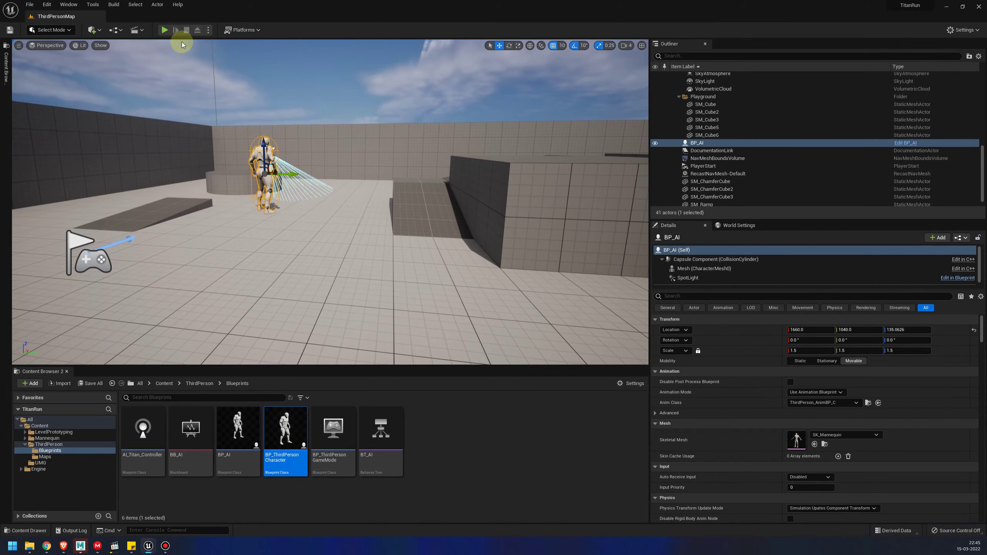
{"action": "left_click", "coordinate": [165, 31]}
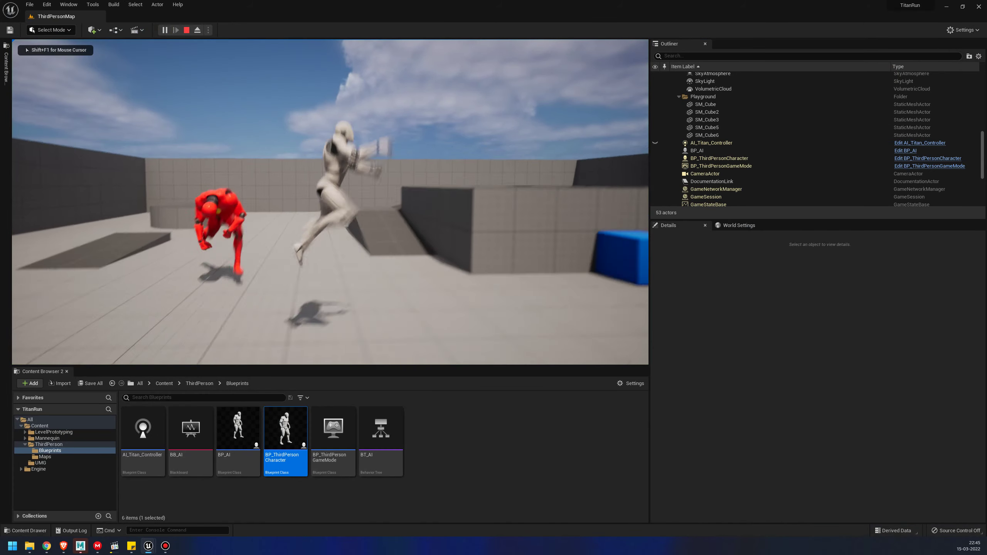
{"action": "key", "text": "p"}
{"action": "key", "text": "p"}
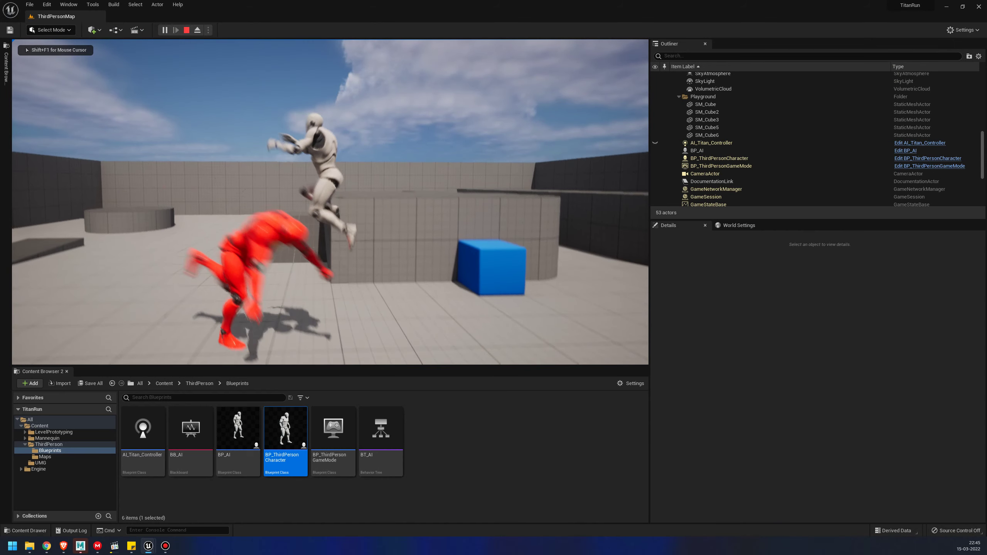
{"action": "key", "text": "p"}
{"action": "key", "text": "p"}
{"action": "key", "text": "p"}
{"action": "key", "text": "p"}
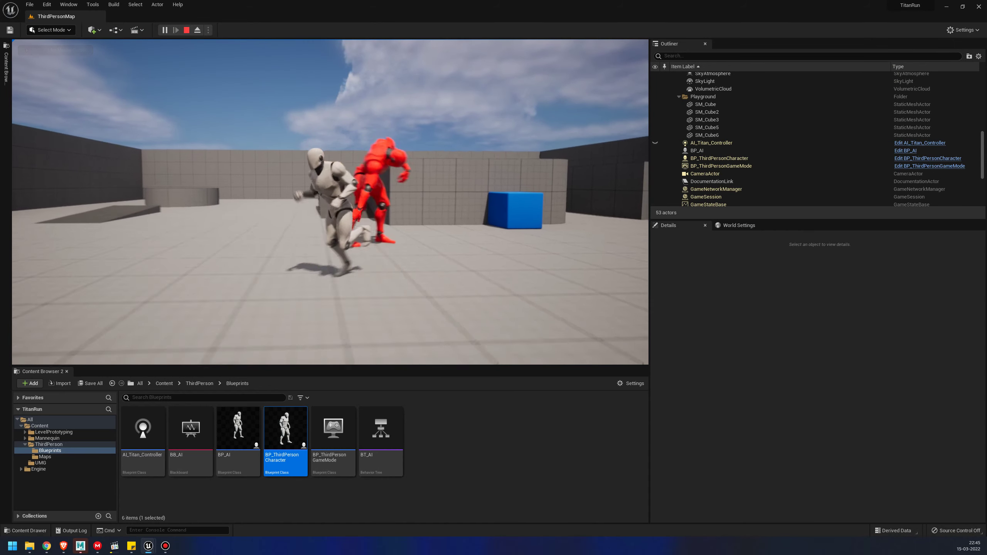
{"action": "key", "text": "p"}
{"action": "key", "text": "p"}
{"action": "key", "text": "p"}
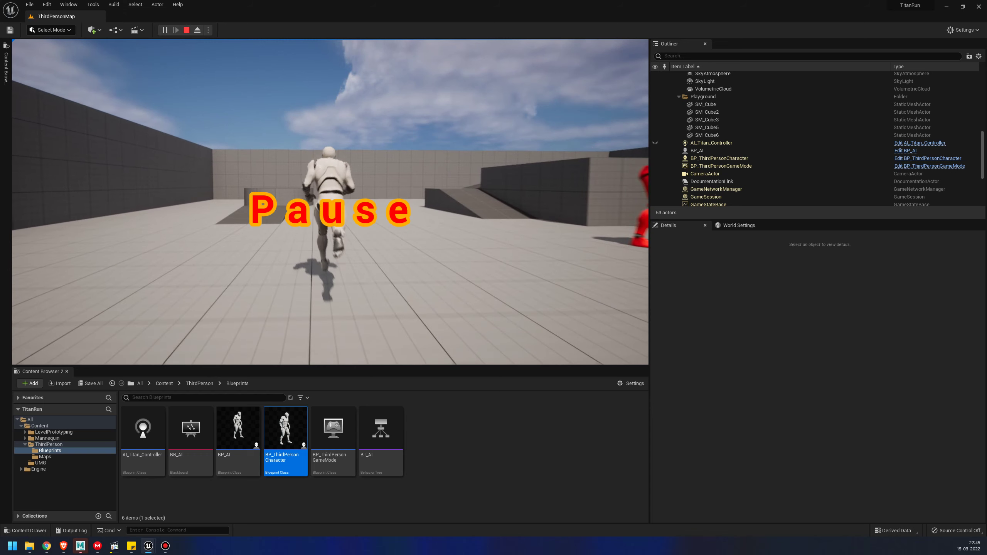
{"action": "key", "text": "p"}
{"action": "key", "text": "p"}
{"action": "key", "text": "p"}
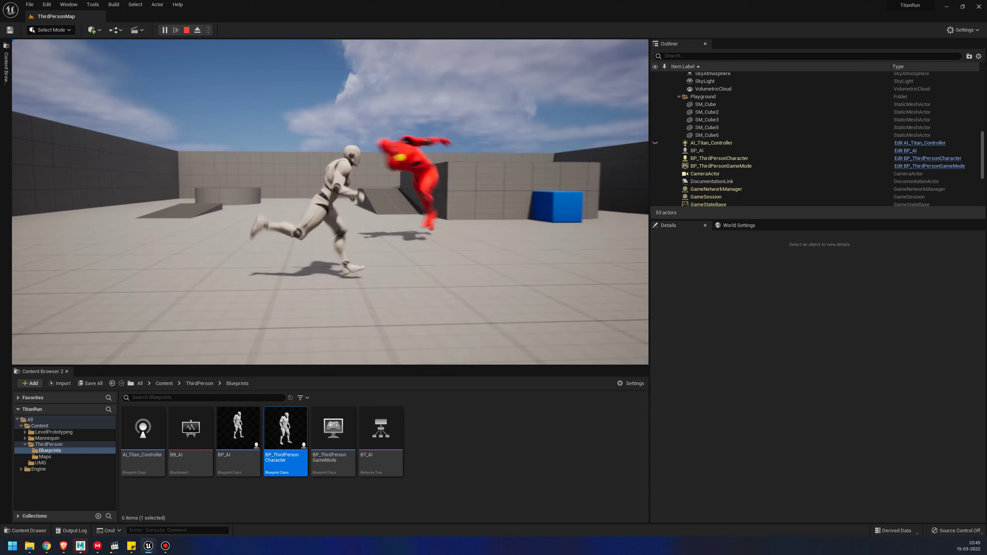
{"action": "key", "text": "p"}
{"action": "key", "text": "p"}
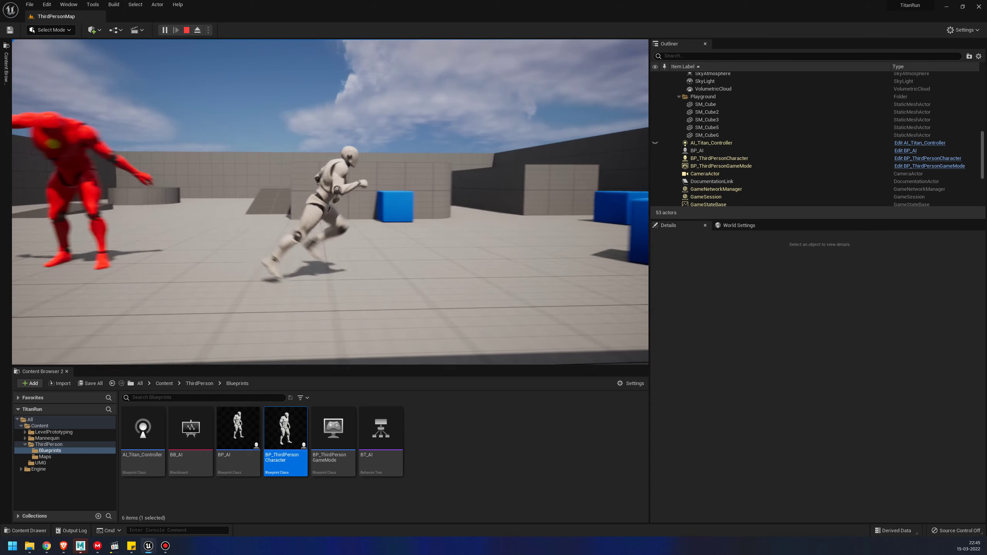
{"action": "key", "text": "p"}
{"action": "key", "text": "p"}
{"action": "key", "text": "p"}
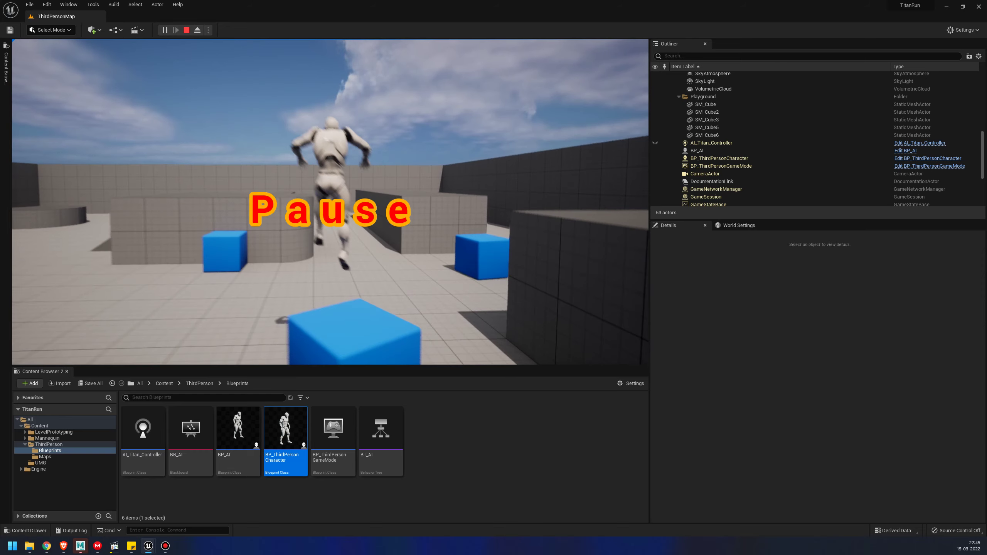
{"action": "key", "text": "p"}
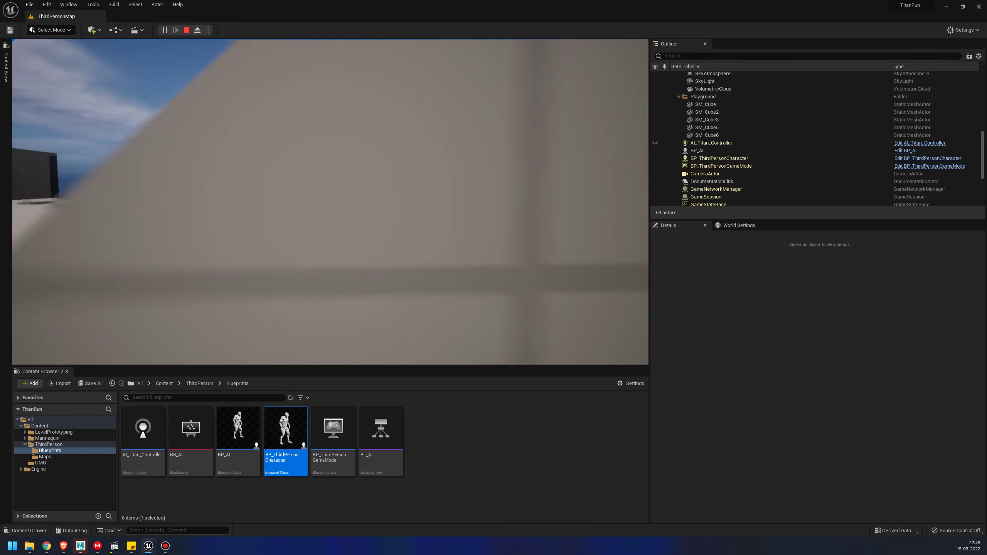
{"action": "key", "text": "Escape"}
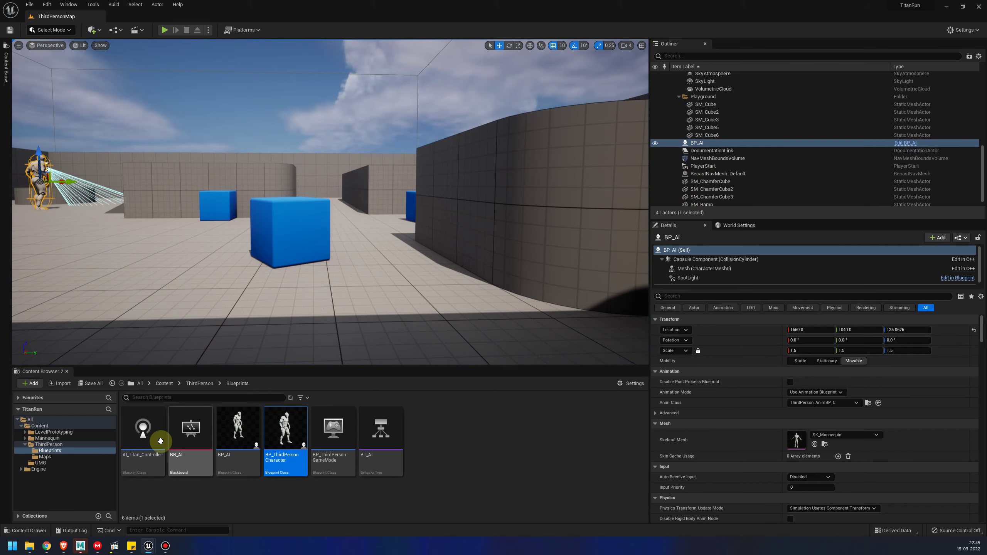
Select the UMG folder in the Content Browser to reveal WB_PauseWidget.
{"action": "left_click", "coordinate": [59, 462]}
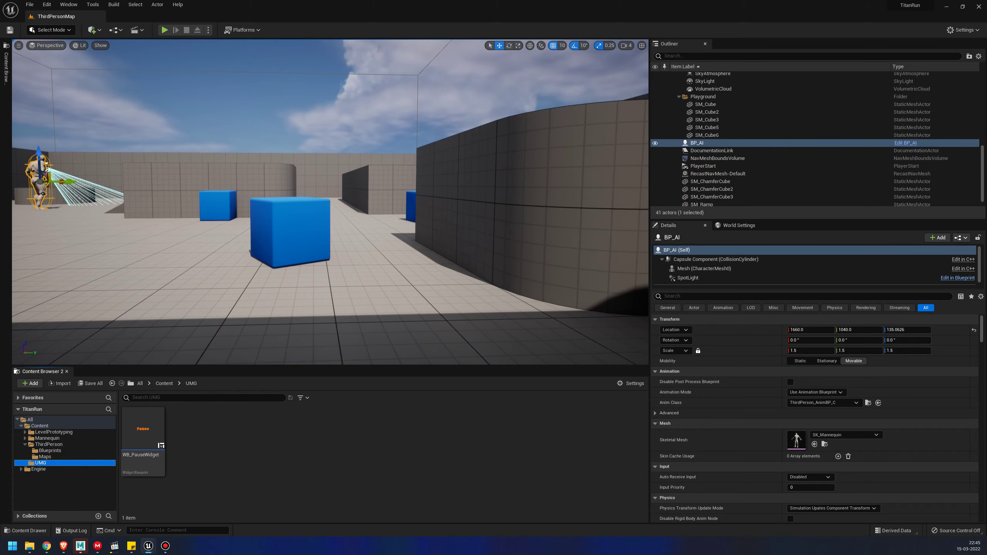